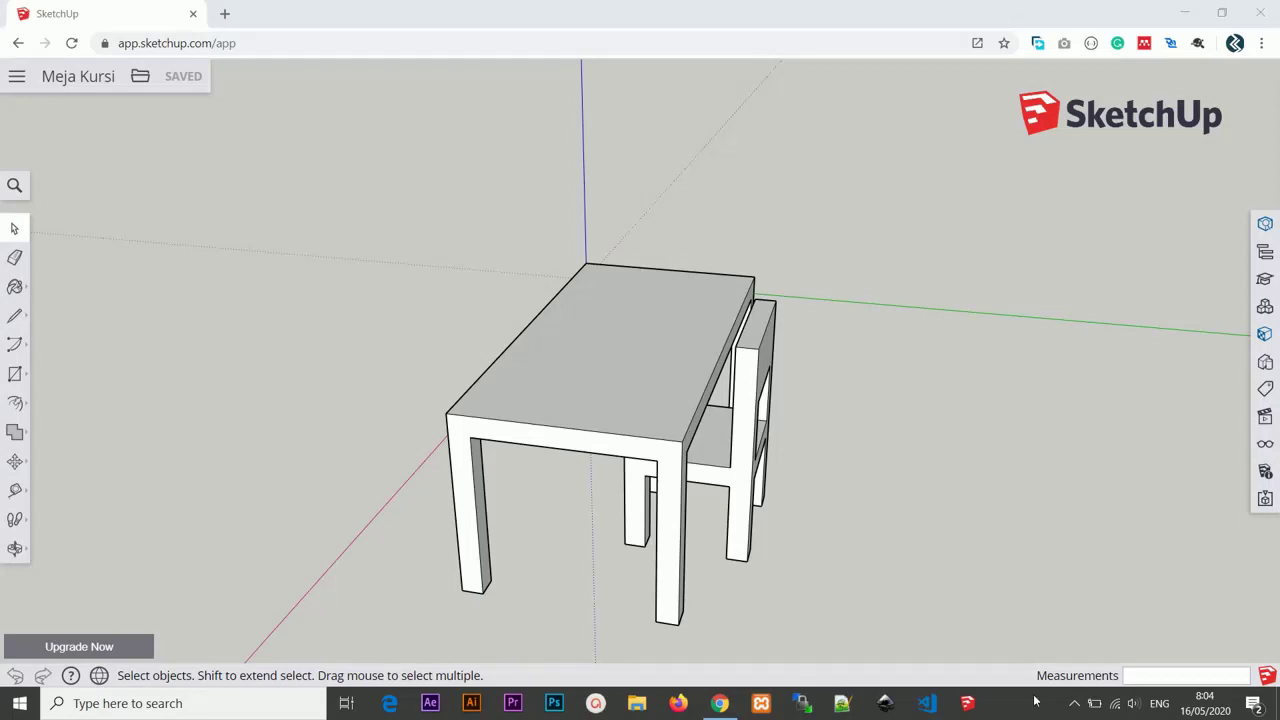
Step: Select the chair and open the Materials panel listing the material categories
middle_click_drag(854, 411, 866, 420)
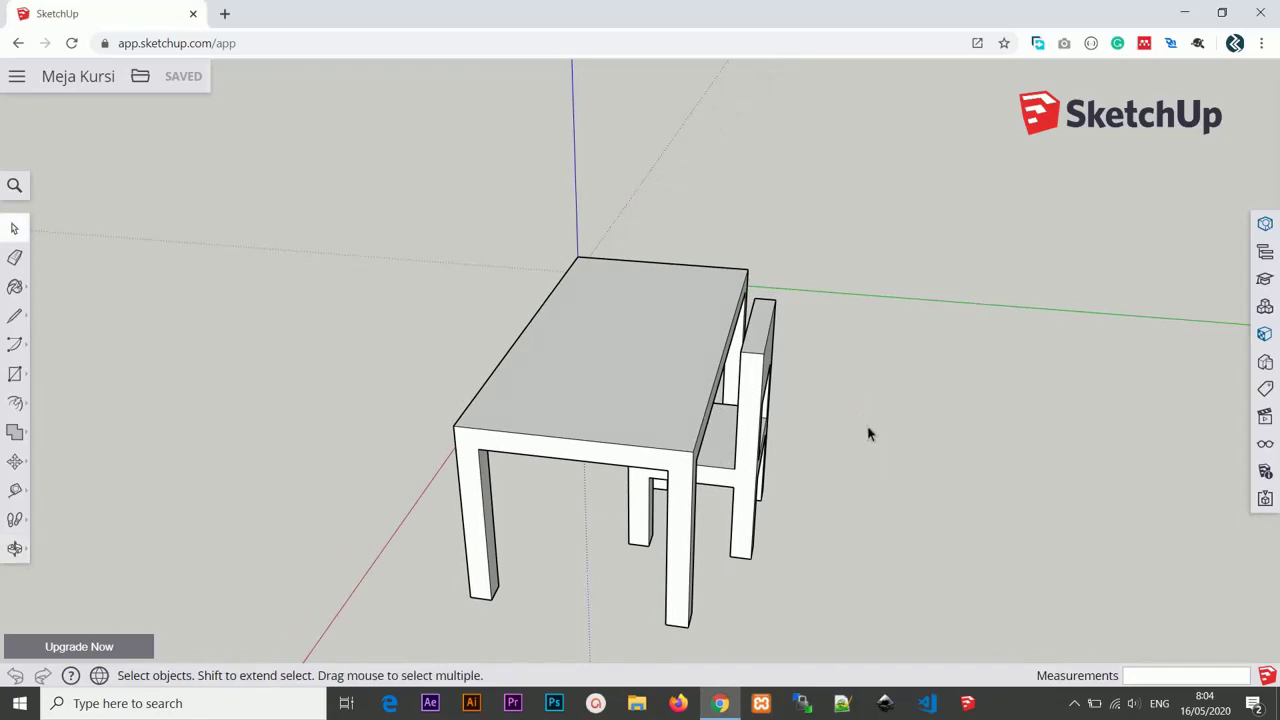
middle_click_drag(846, 369, 860, 343)
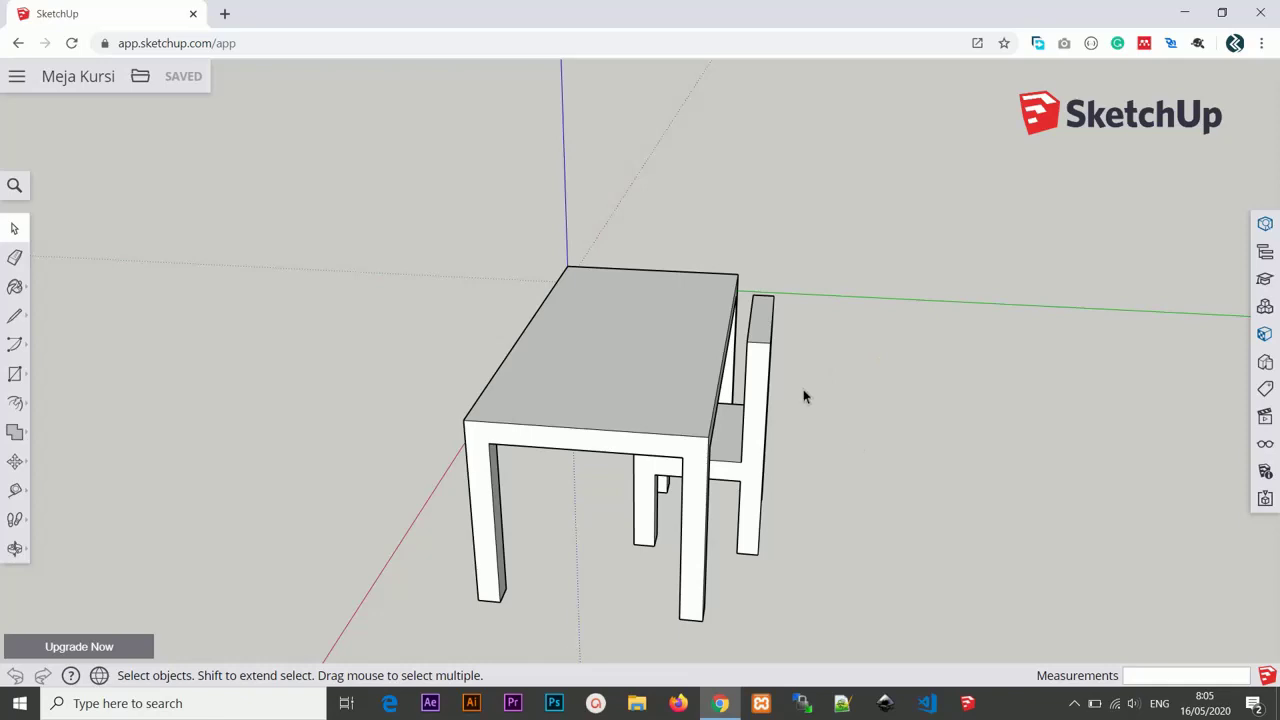
left_click(754, 401)
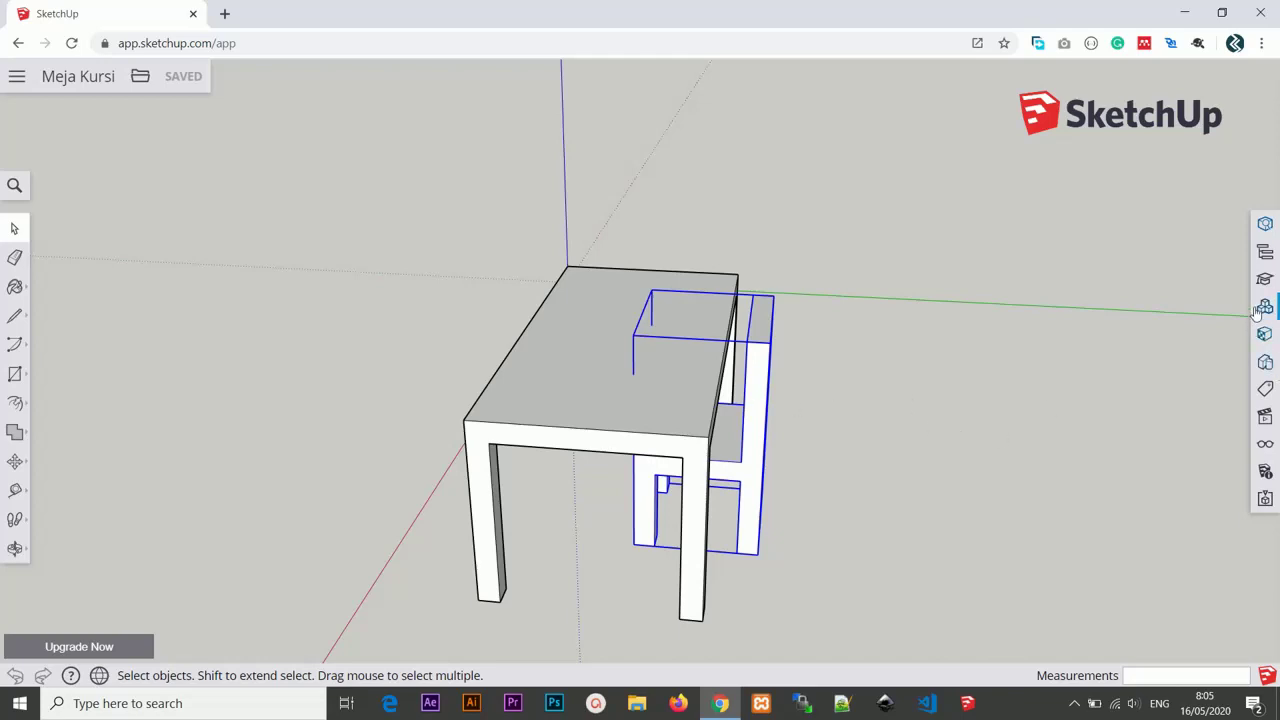
middle_click_drag(871, 429, 874, 406)
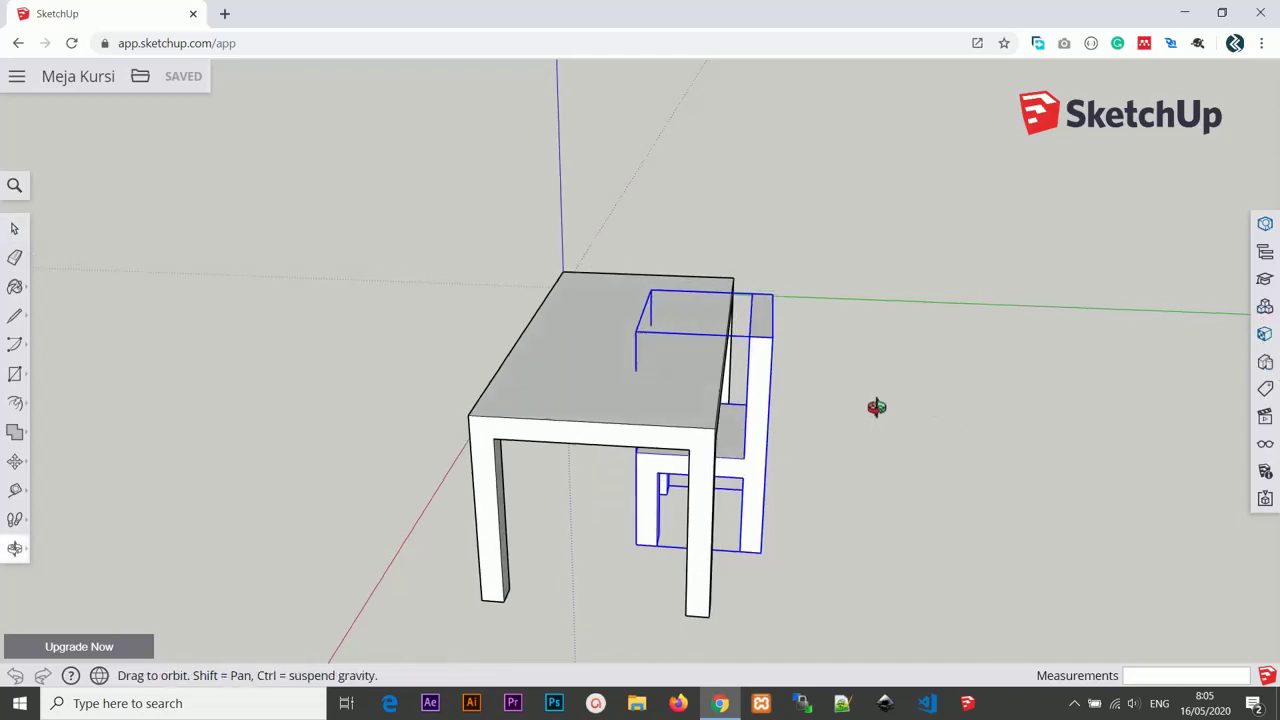
left_click(1265, 338)
scroll(1158, 386, "up", 2)
scroll(1160, 388, "up", 3)
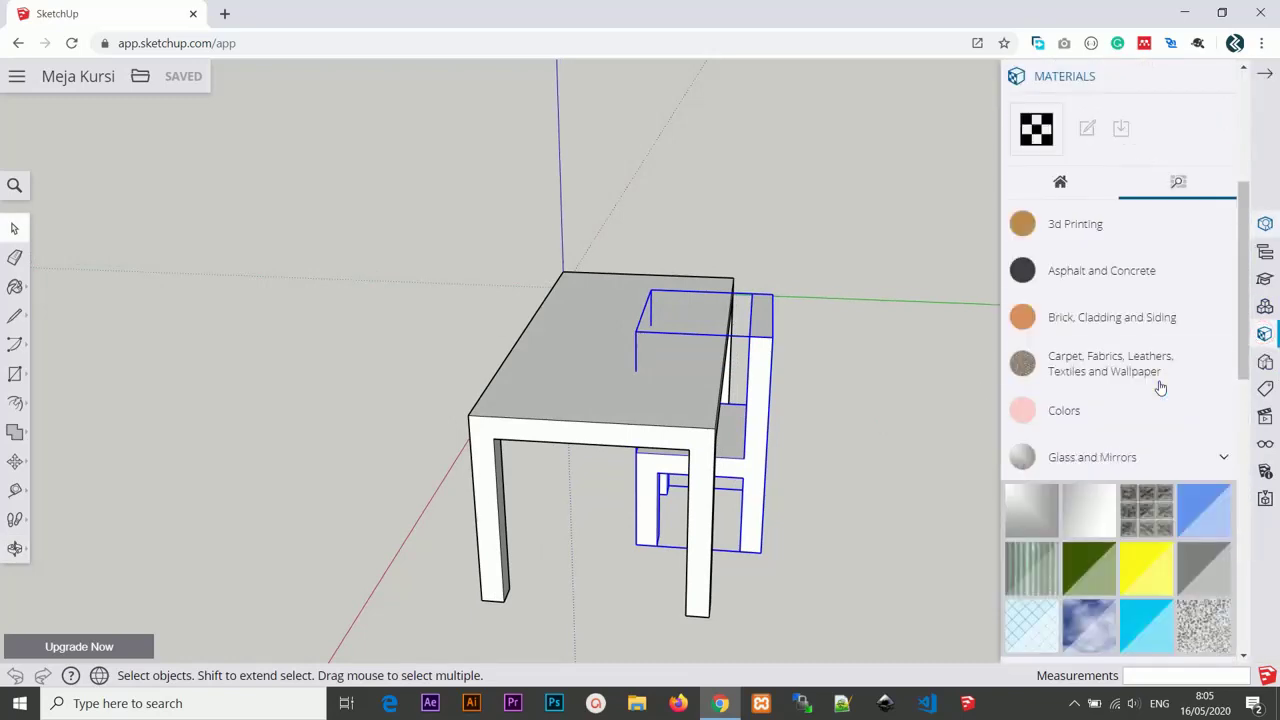
scroll(1160, 388, "up", 3)
Step: Paint the chair with the dark purple Helen_Blouse swatch from the In Model materials
scroll(1066, 442, "down", 1)
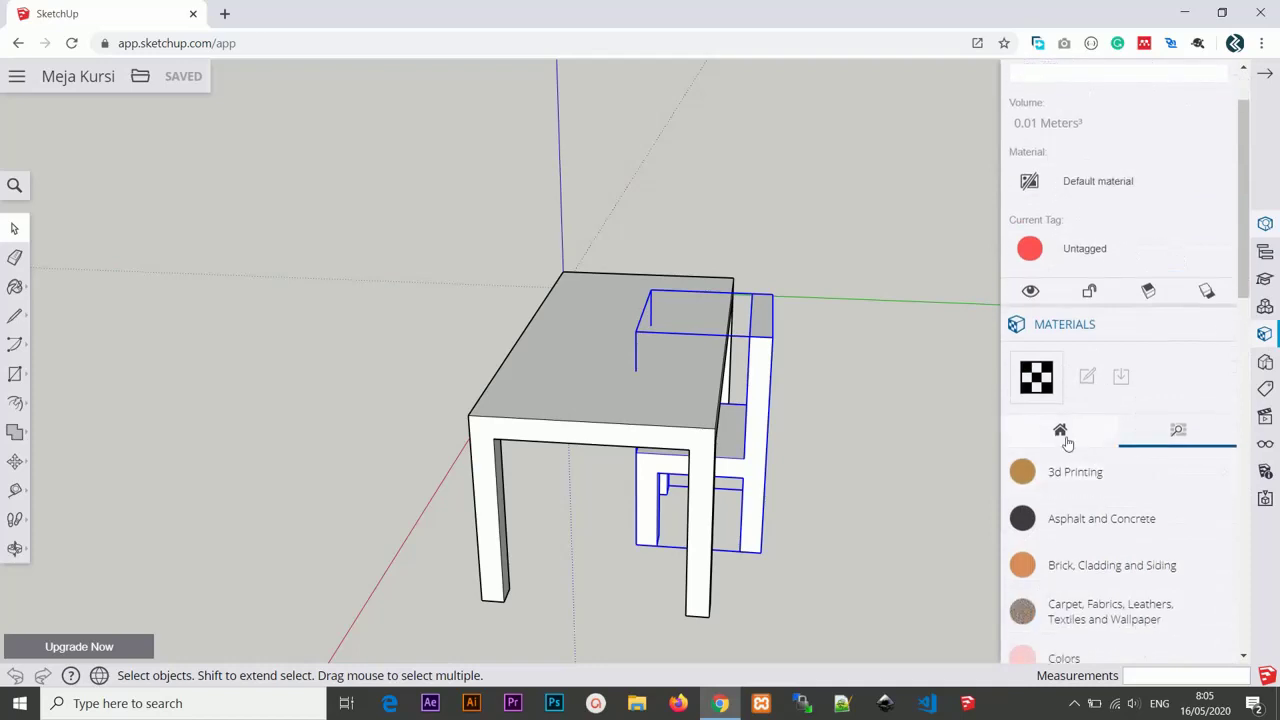
left_click(1066, 442)
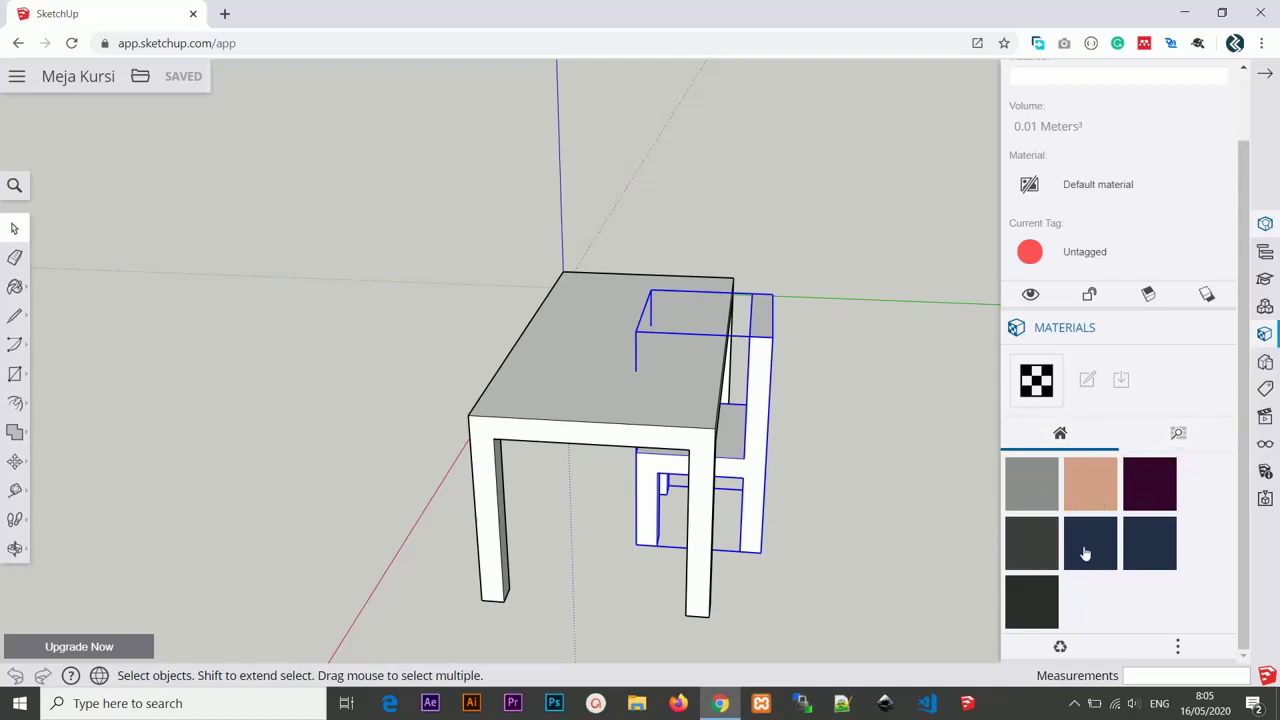
left_click(1148, 494)
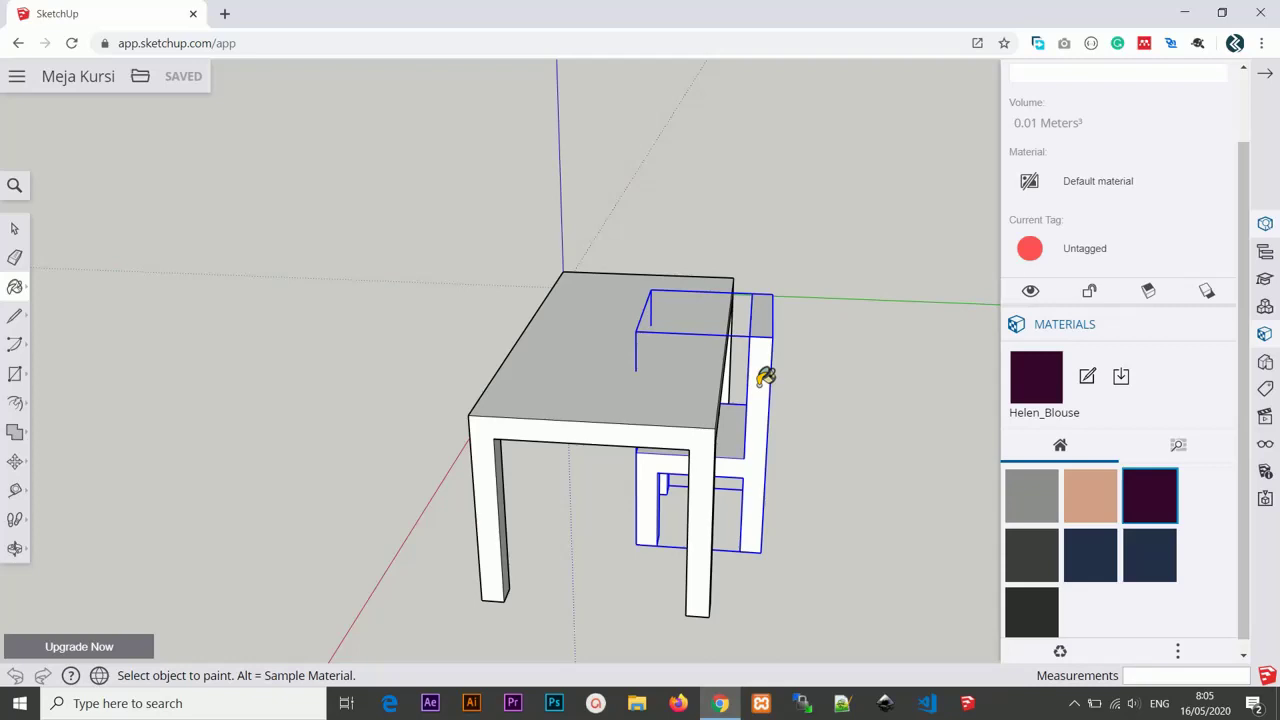
left_click(765, 377)
mouse_move(809, 437)
middle_mouse_down()
mouse_move(595, 390)
mouse_move(623, 402)
middle_mouse_up()
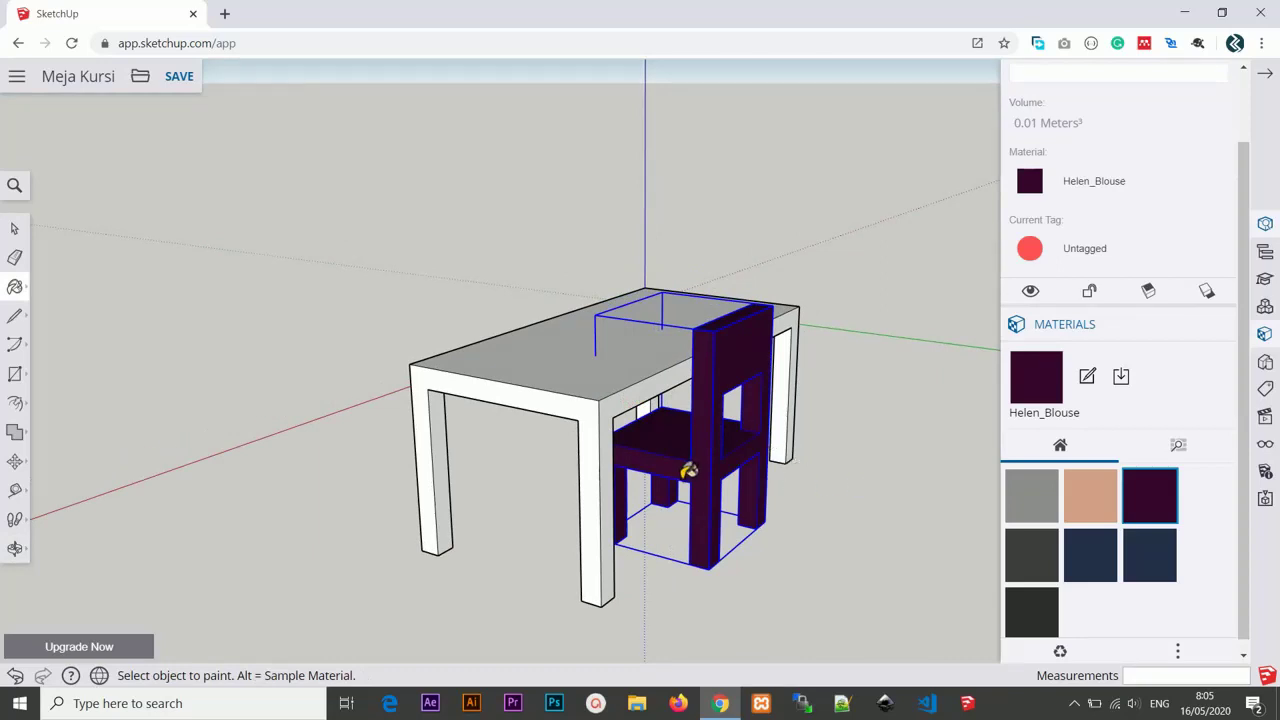
middle_click_drag(689, 471, 747, 451)
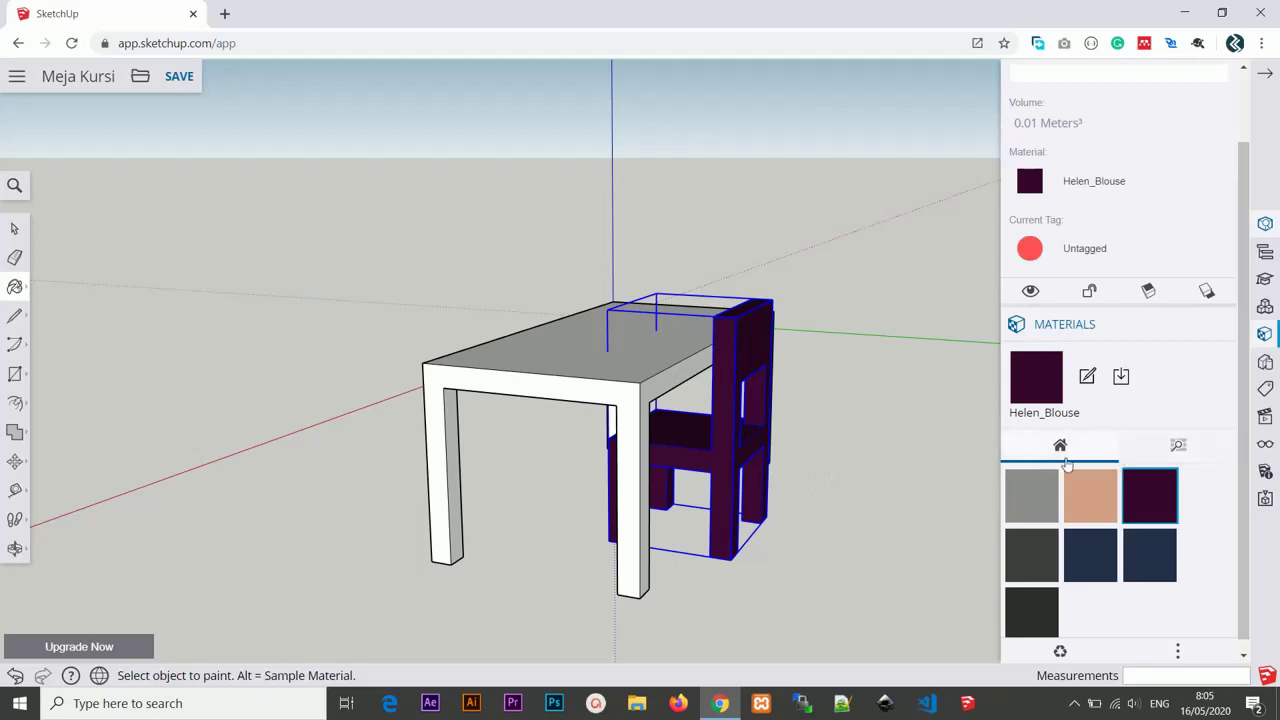
Step: Collapse the Glass and Mirrors, Metal and Roofing categories and expand Wood
left_click(1165, 448)
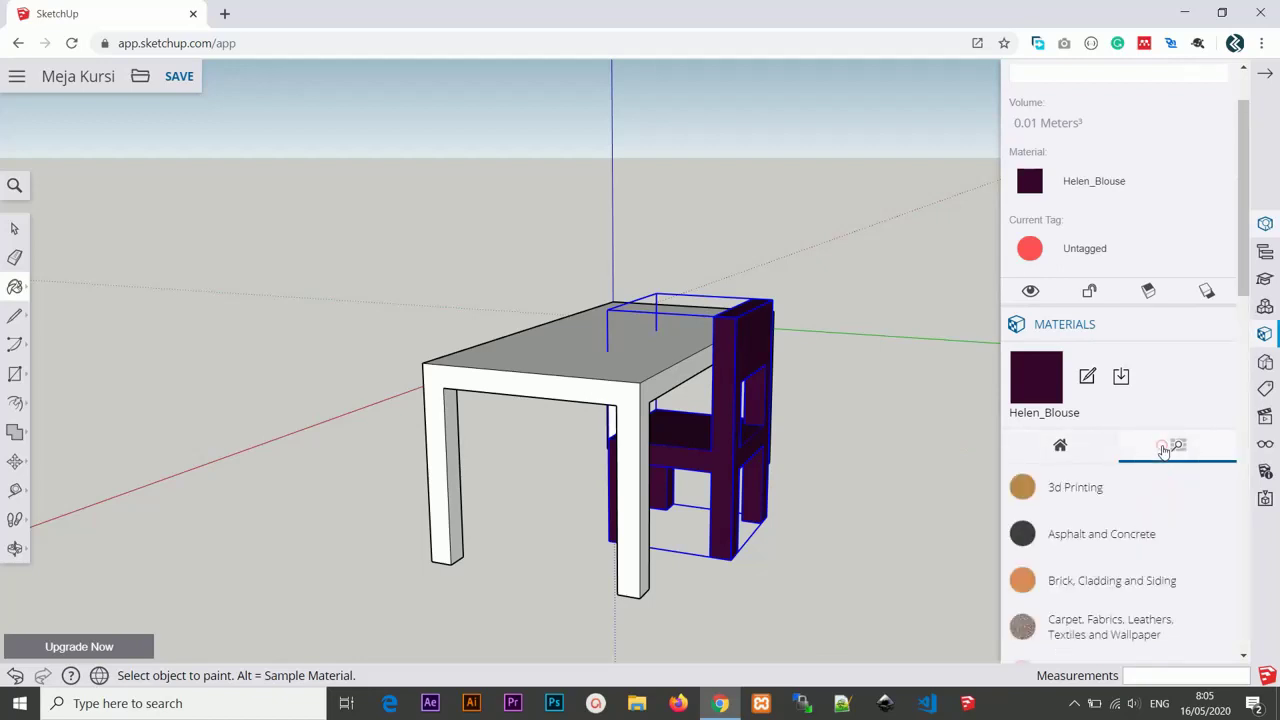
scroll(1123, 509, "down", 3)
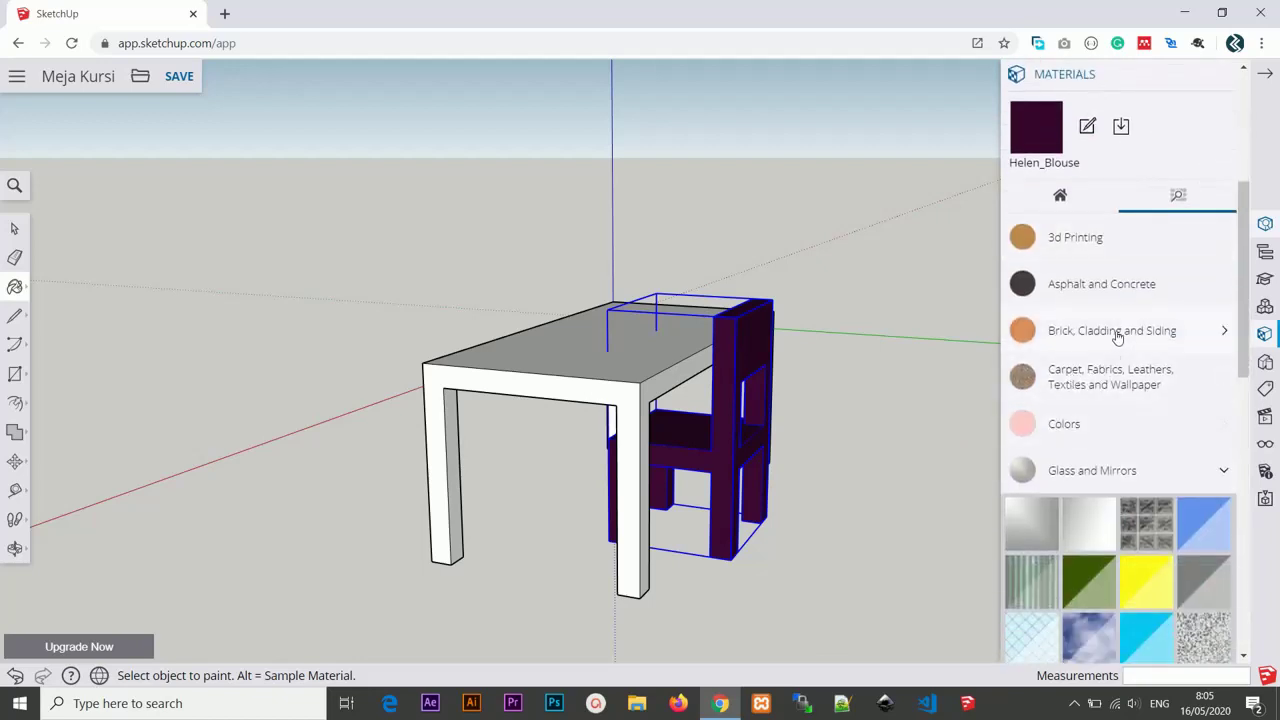
left_click(1217, 469)
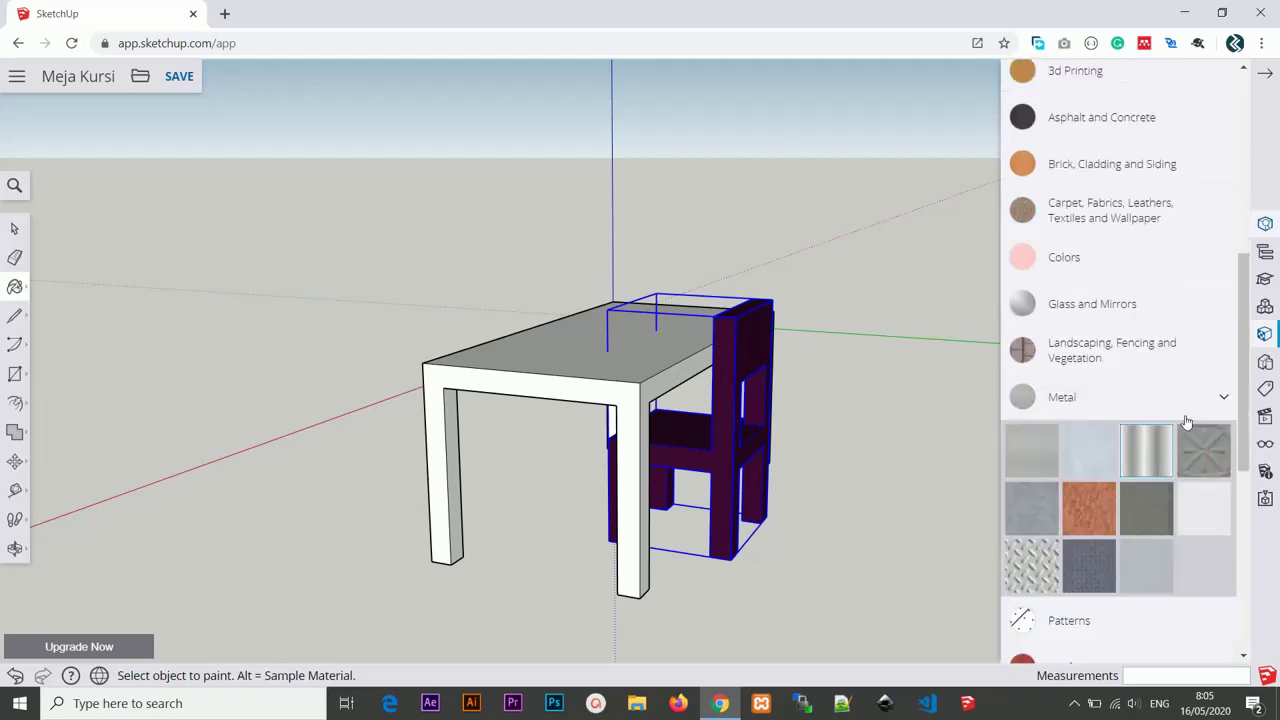
left_click(1222, 398)
scroll(1211, 523, "up", 1)
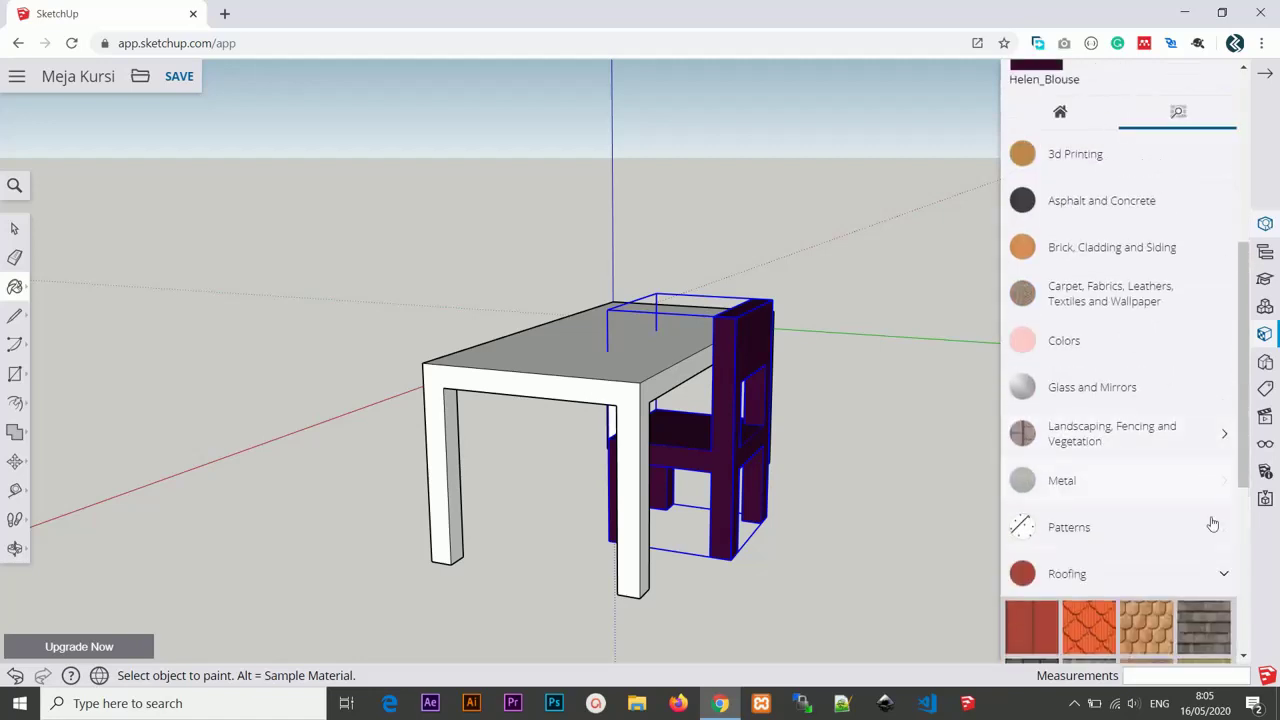
scroll(1211, 508, "down", 3)
left_click(1224, 323)
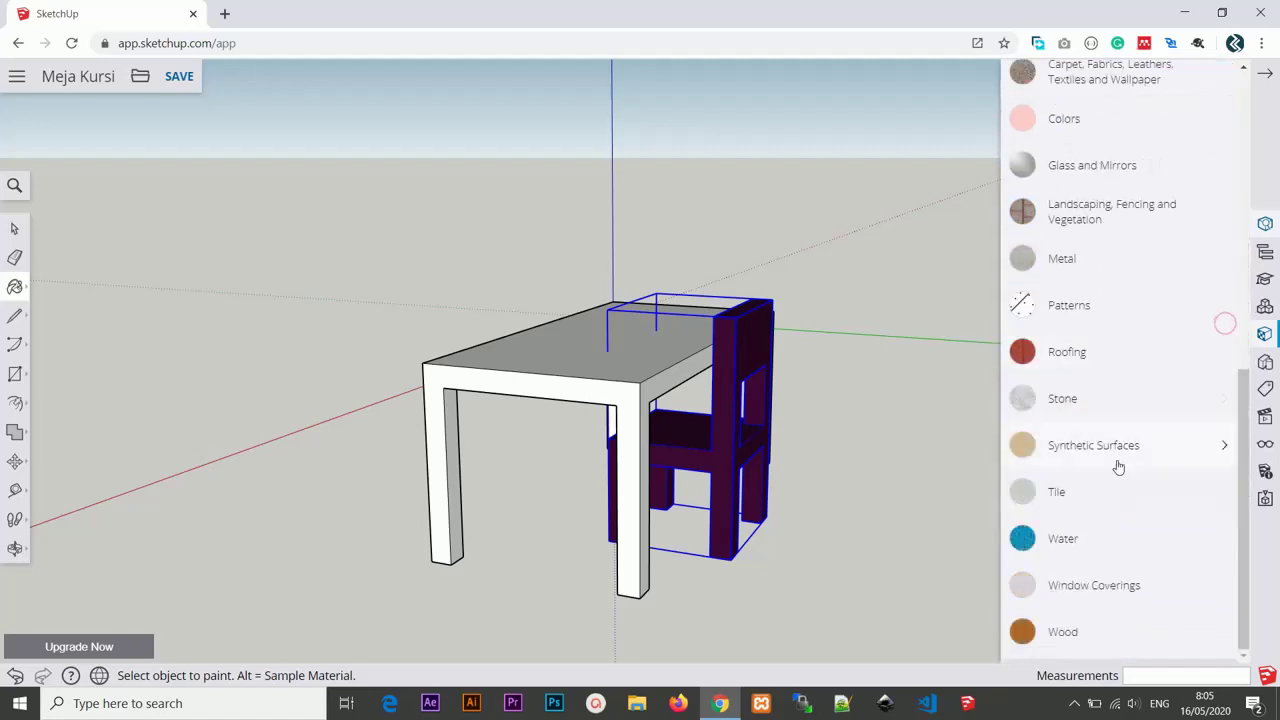
left_click(1073, 637)
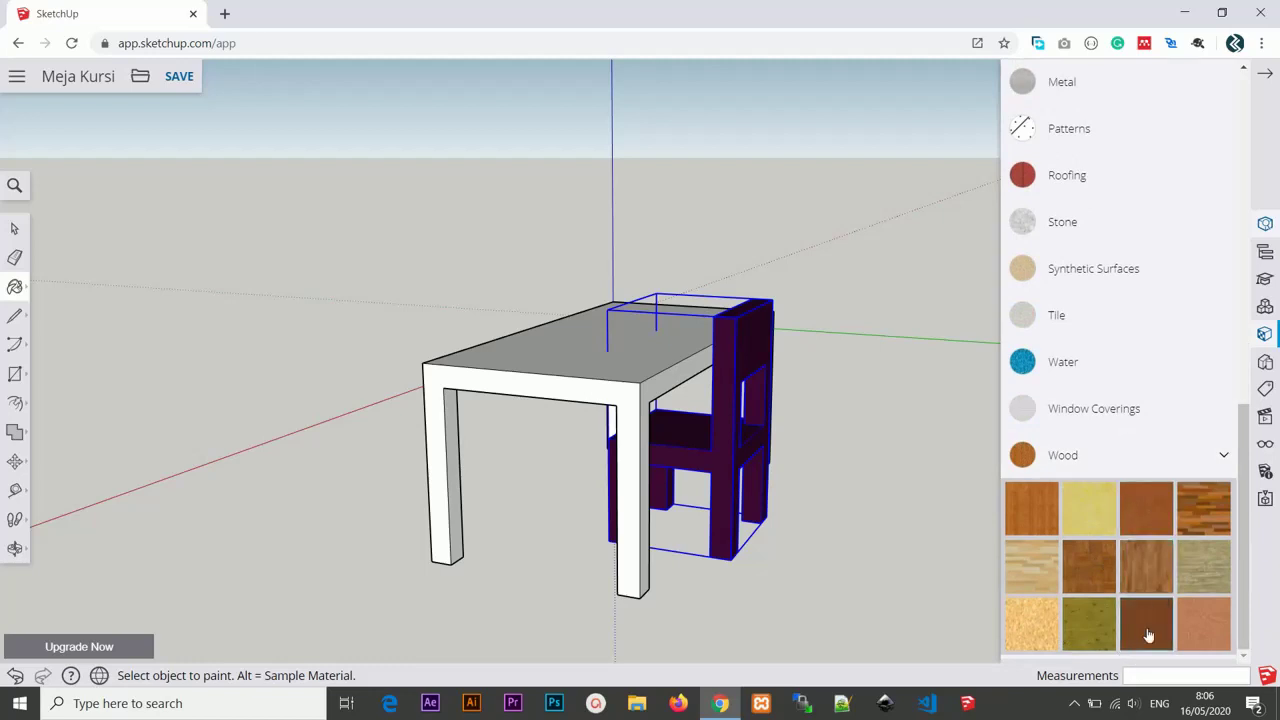
Step: Paint the chair with the brown wood texture and orbit to inspect it
left_click(1147, 633)
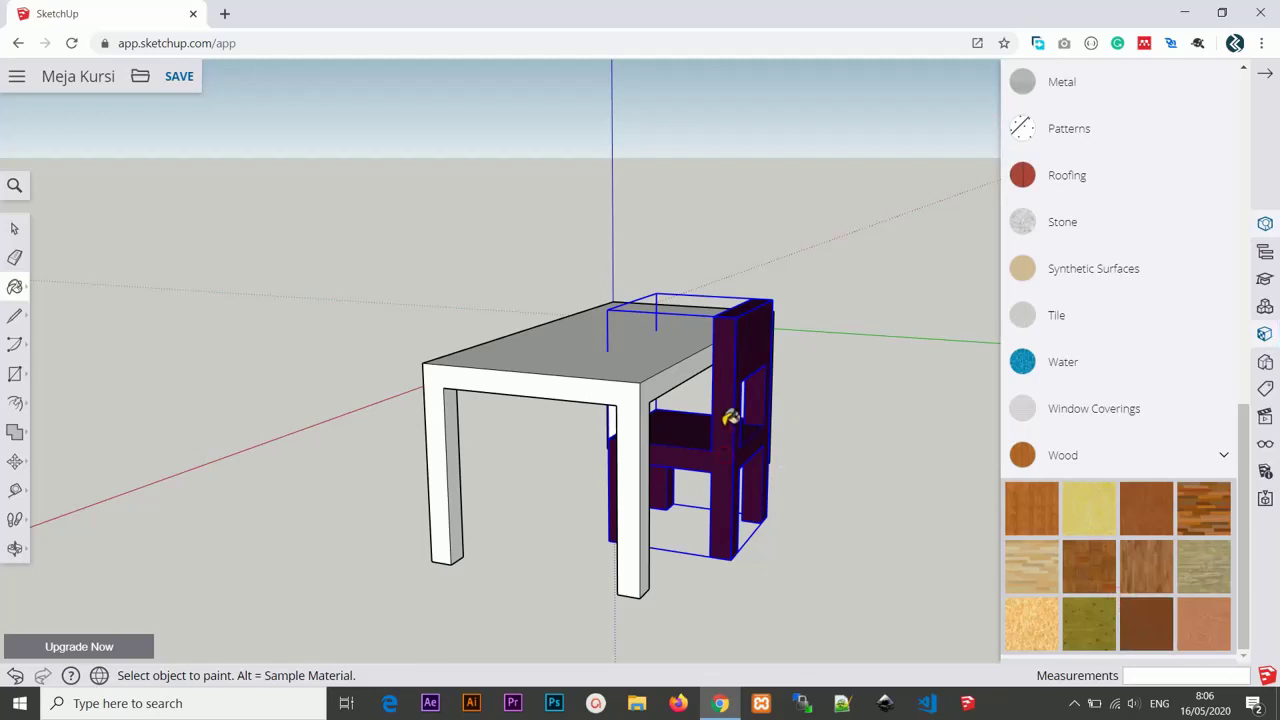
left_click(736, 377)
mouse_move(820, 443)
middle_mouse_down()
mouse_move(788, 488)
mouse_move(923, 543)
mouse_move(782, 341)
mouse_move(686, 360)
middle_mouse_up()
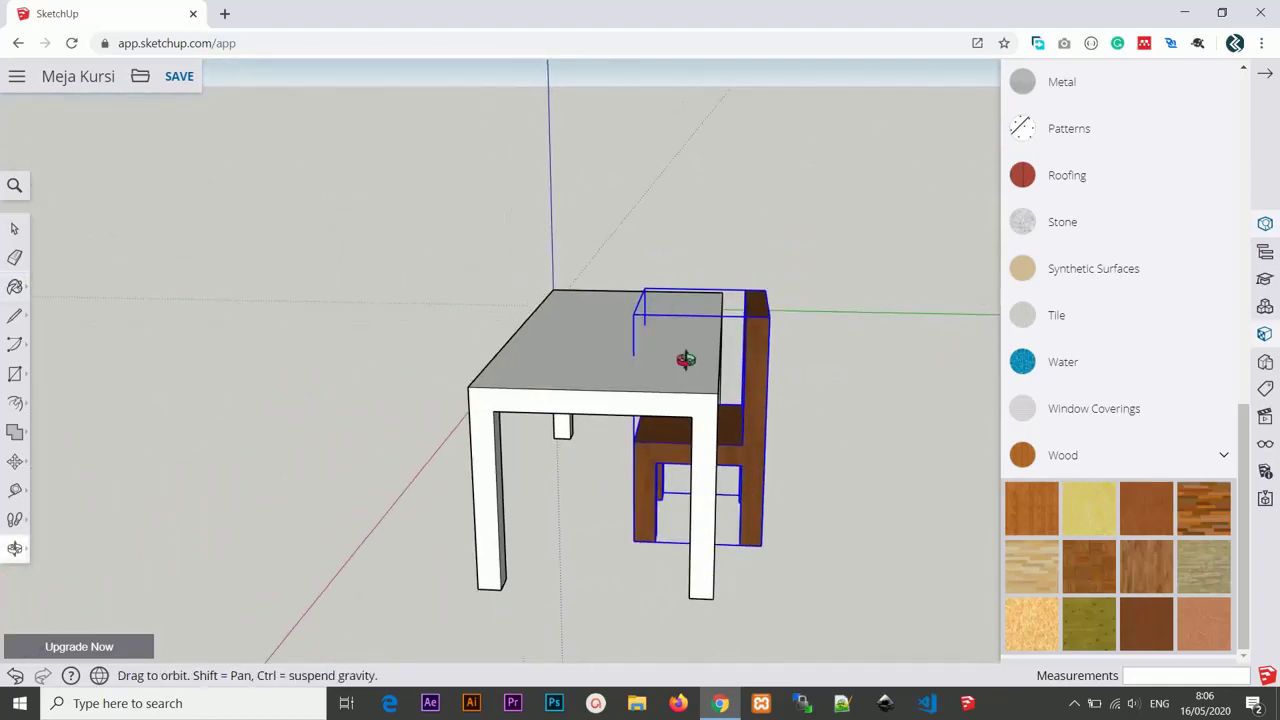
middle_click_drag(557, 340, 610, 413)
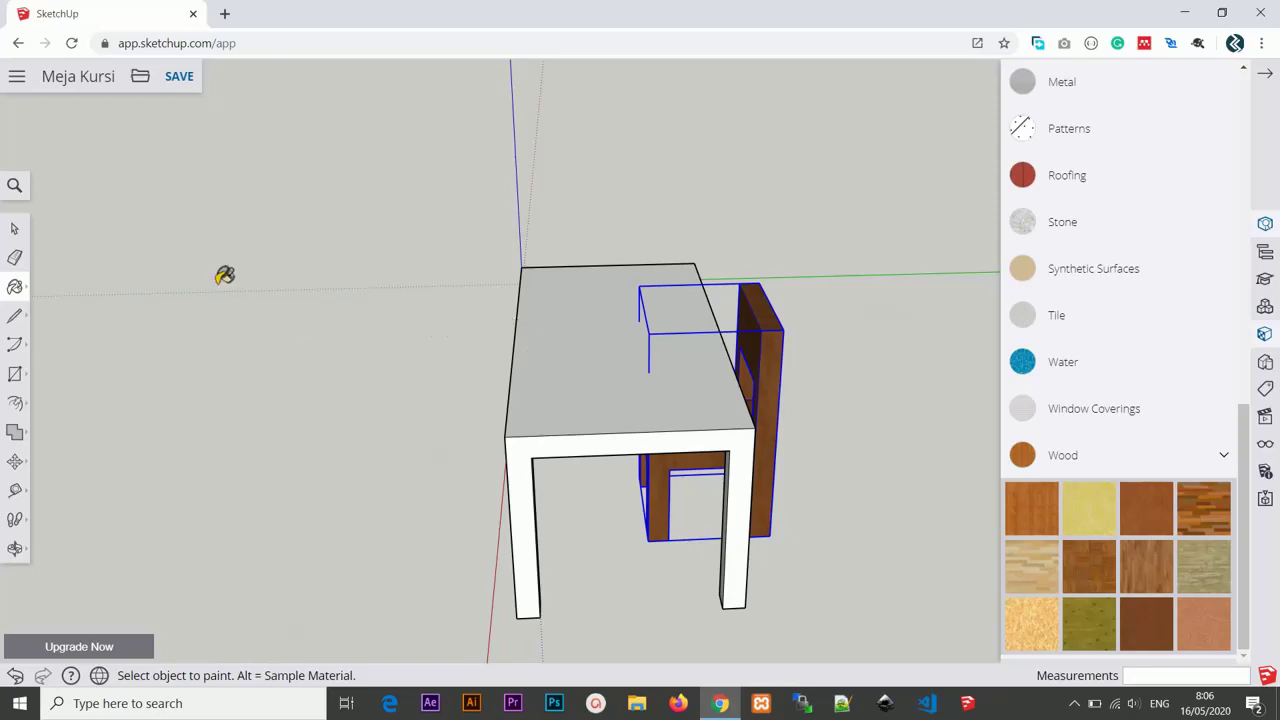
Step: Return to the Select tool and select the desk, viewing it from a lower side
left_click(12, 231)
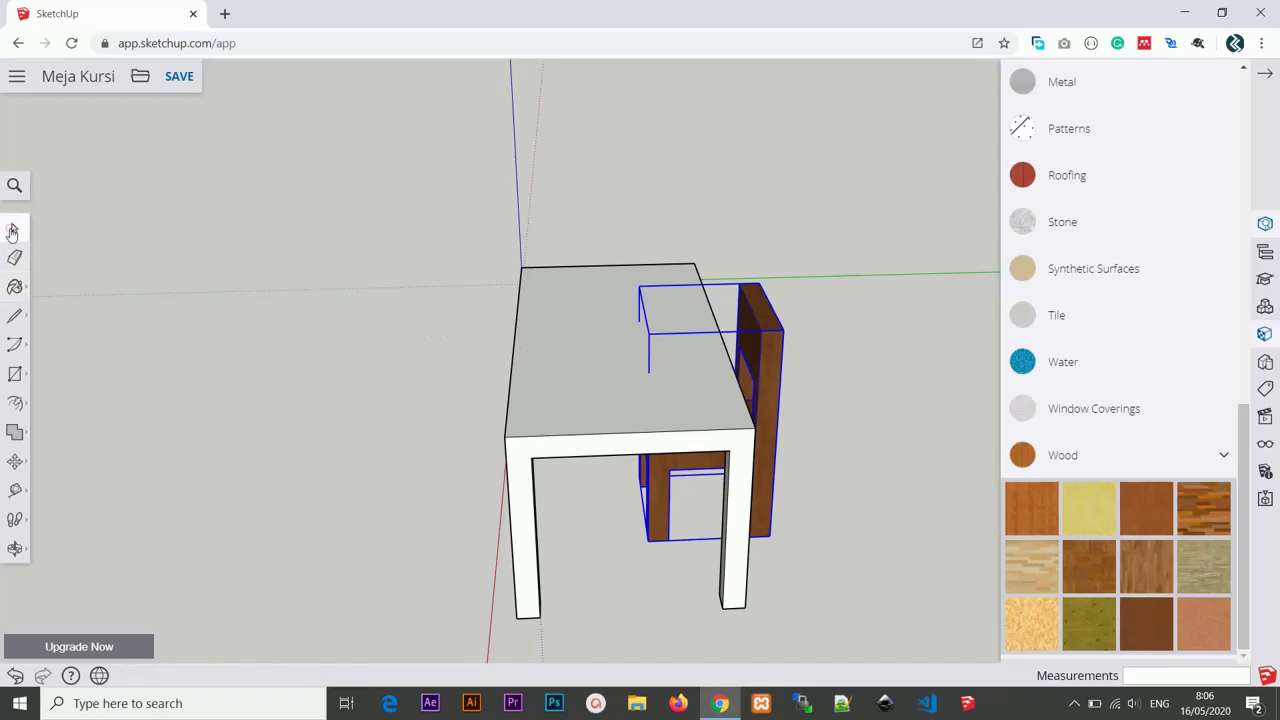
left_click(624, 370)
mouse_move(601, 478)
middle_mouse_down()
mouse_move(600, 389)
mouse_move(694, 374)
mouse_move(673, 428)
mouse_move(640, 429)
mouse_move(649, 452)
middle_mouse_up()
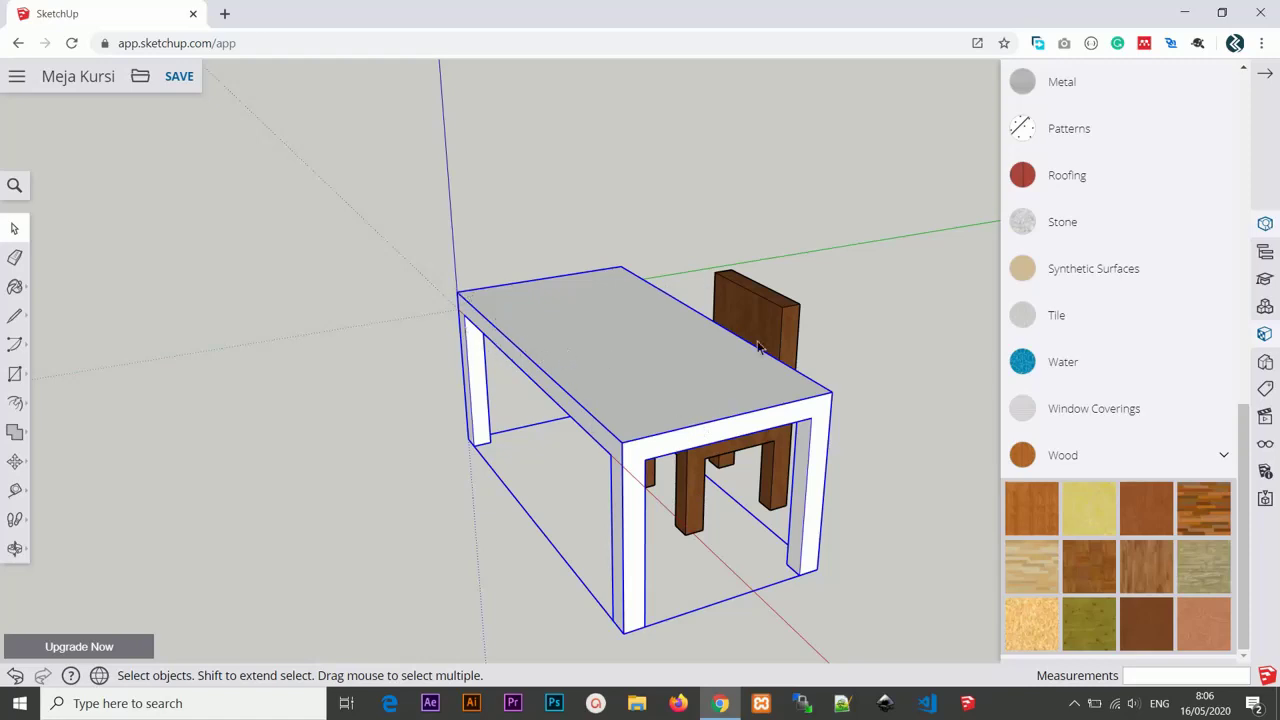
Step: Select the desk, briefly enter and leave the table group, then reselect it
left_click(677, 263)
mouse_move(677, 263)
middle_mouse_down()
mouse_move(613, 348)
mouse_move(620, 357)
middle_mouse_up()
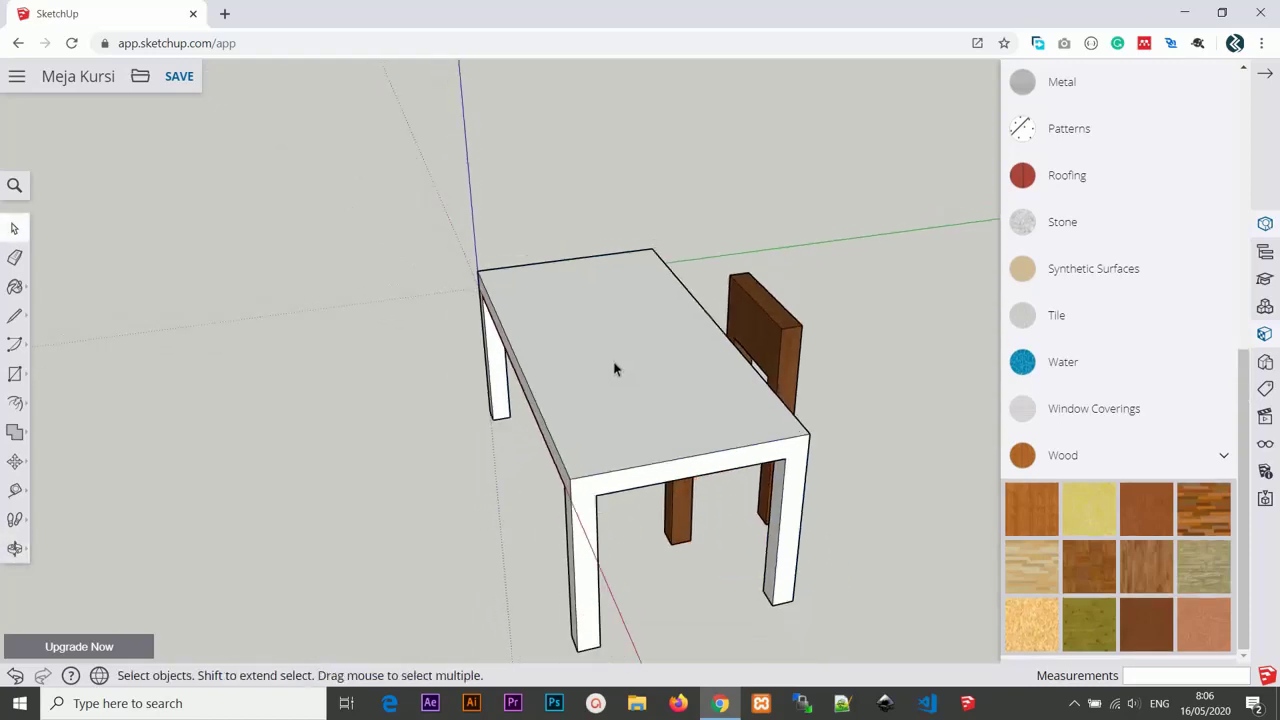
left_click(612, 360)
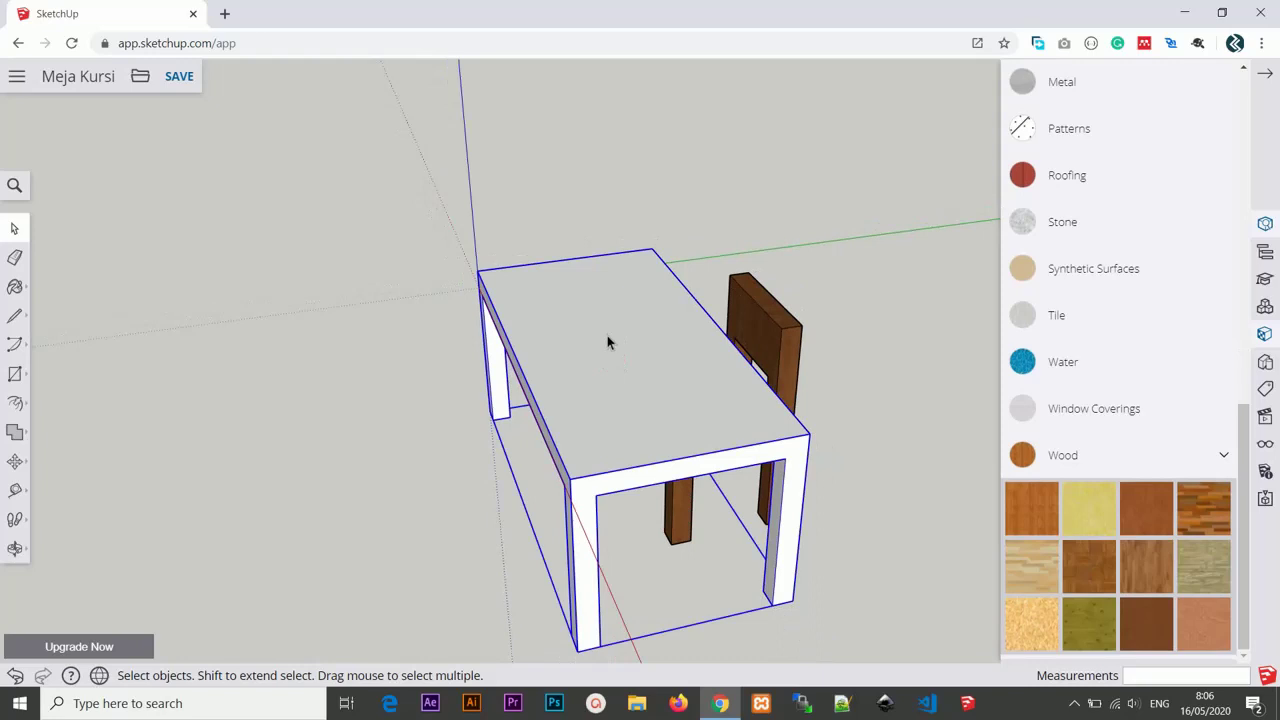
double_click(607, 343)
scroll(607, 343, "up", 3)
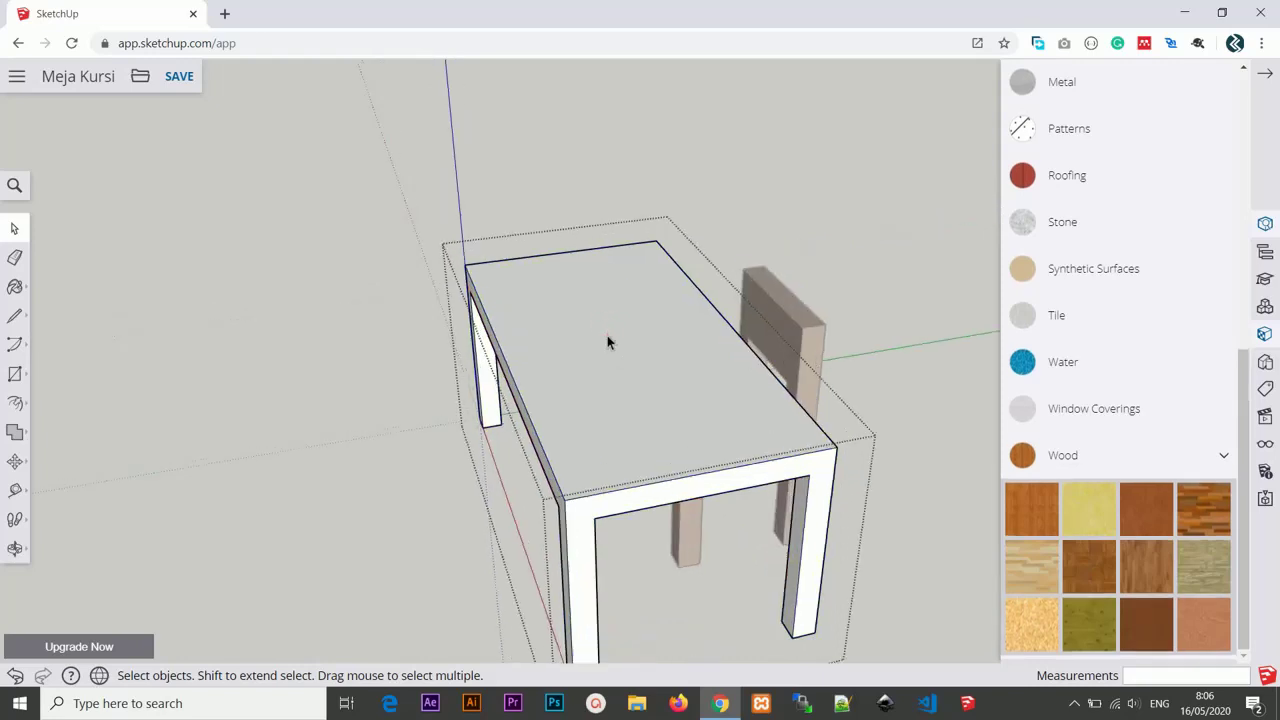
scroll(607, 345, "down", 2)
left_click(721, 236)
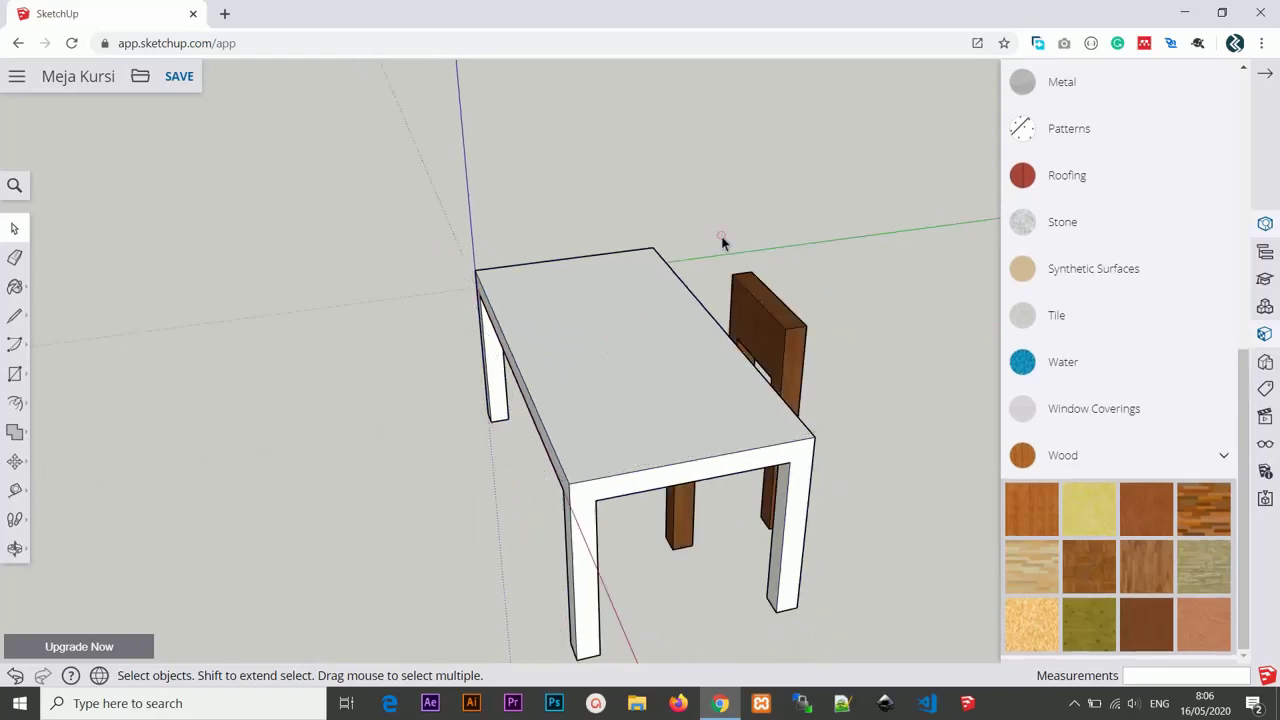
left_click(586, 328)
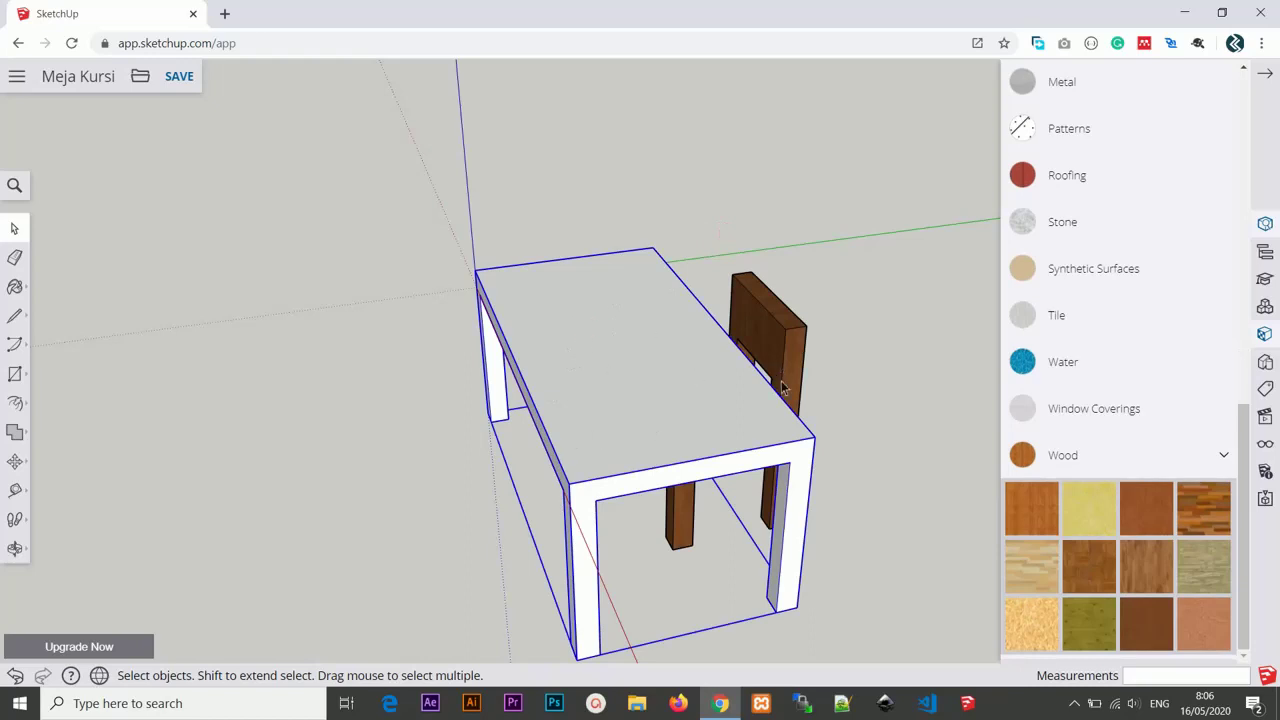
Step: Reopen the table group for editing and orbit to look down onto its top
mouse_move(783, 388)
middle_mouse_down()
mouse_move(568, 356)
mouse_move(717, 391)
mouse_move(608, 398)
middle_mouse_up()
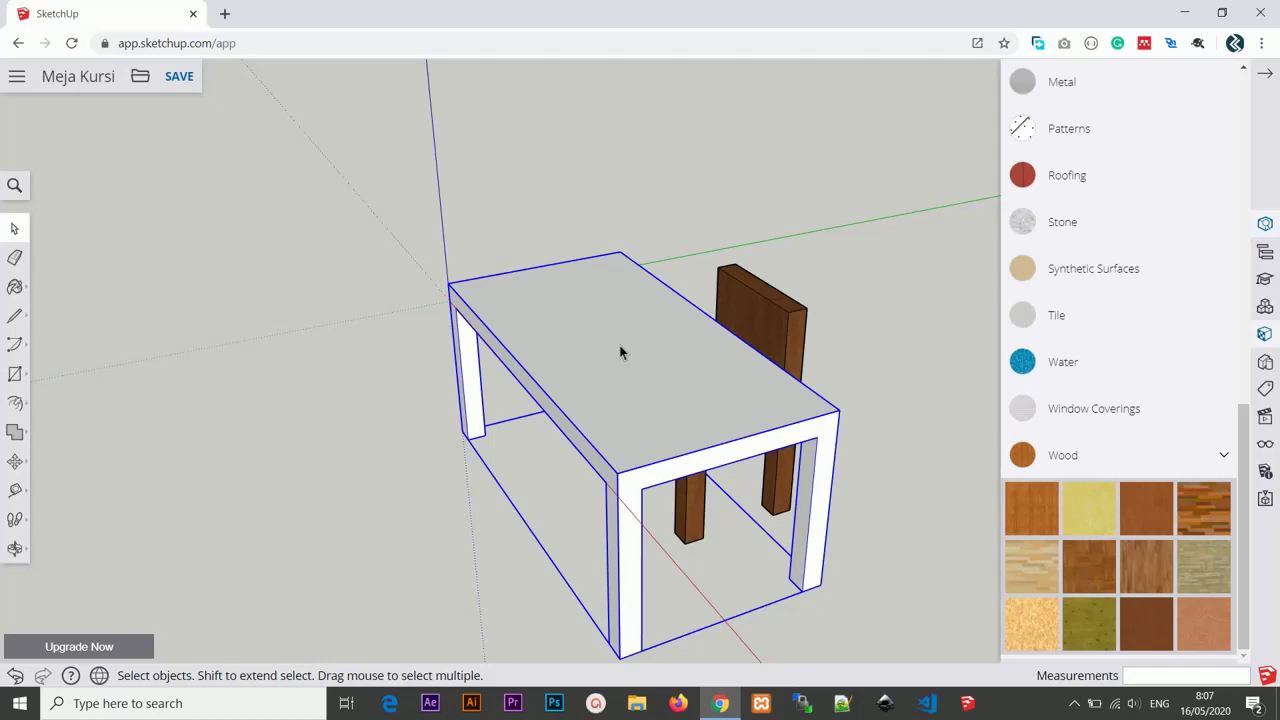
double_click(619, 352)
mouse_move(619, 352)
middle_mouse_down()
mouse_move(531, 317)
mouse_move(576, 336)
middle_mouse_up()
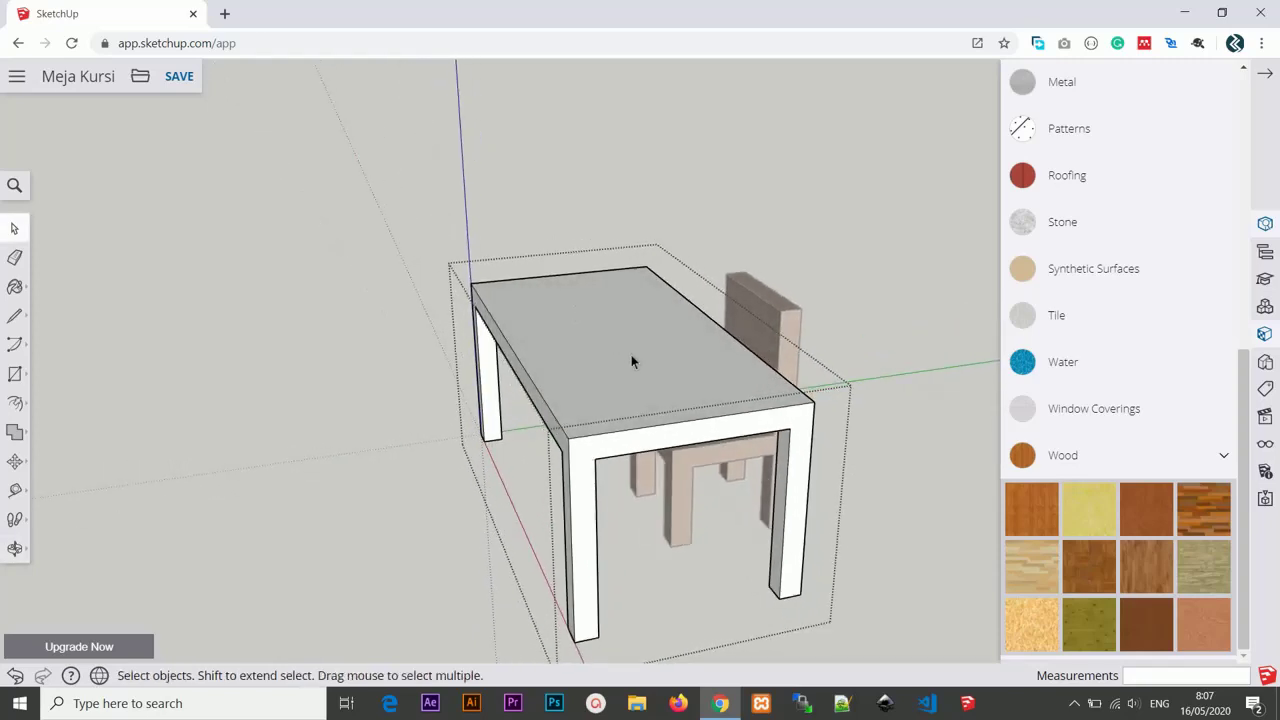
middle_click_drag(608, 337, 612, 357)
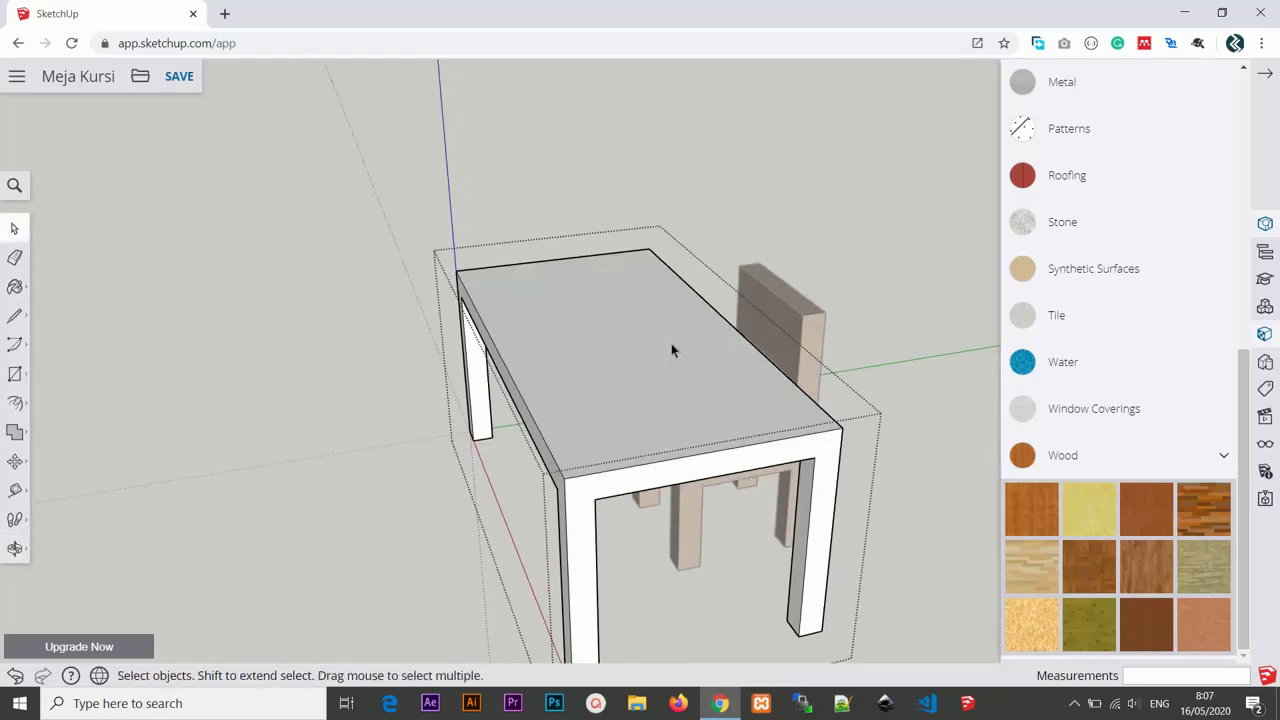
Step: Offset the table top's edges 5cm inward to create an inner border rectangle
left_click(594, 335)
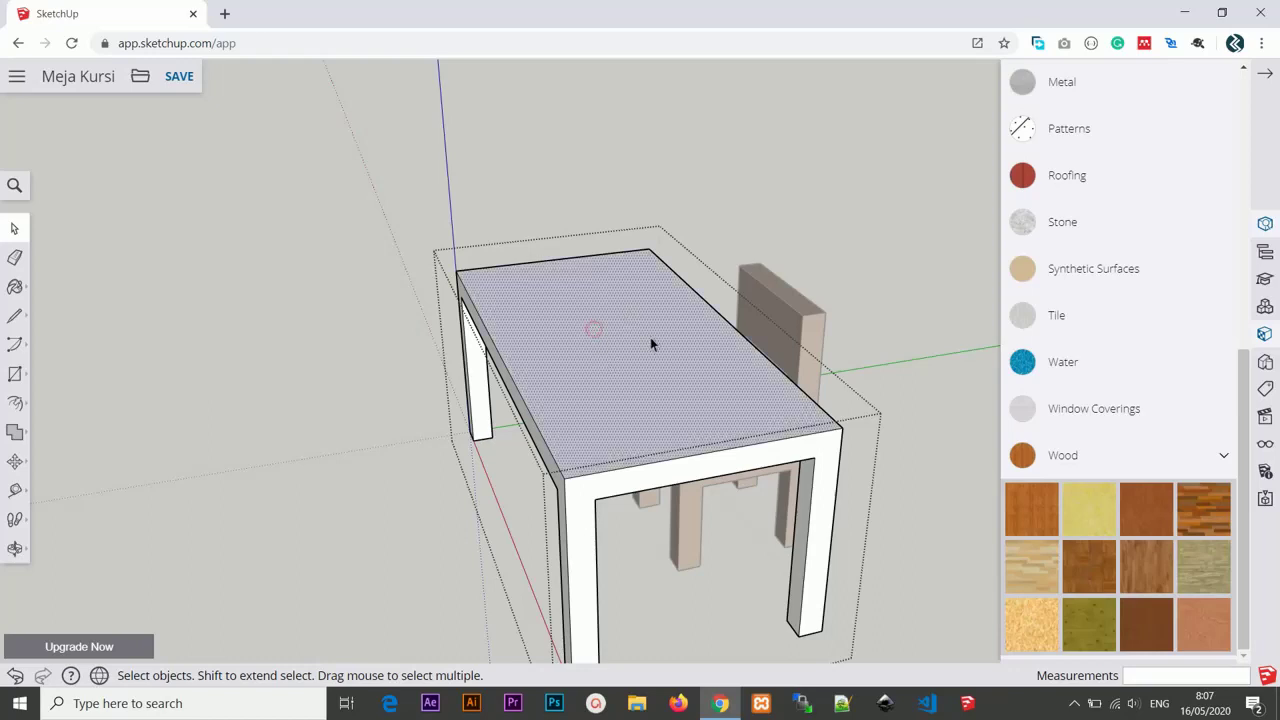
left_click(16, 405)
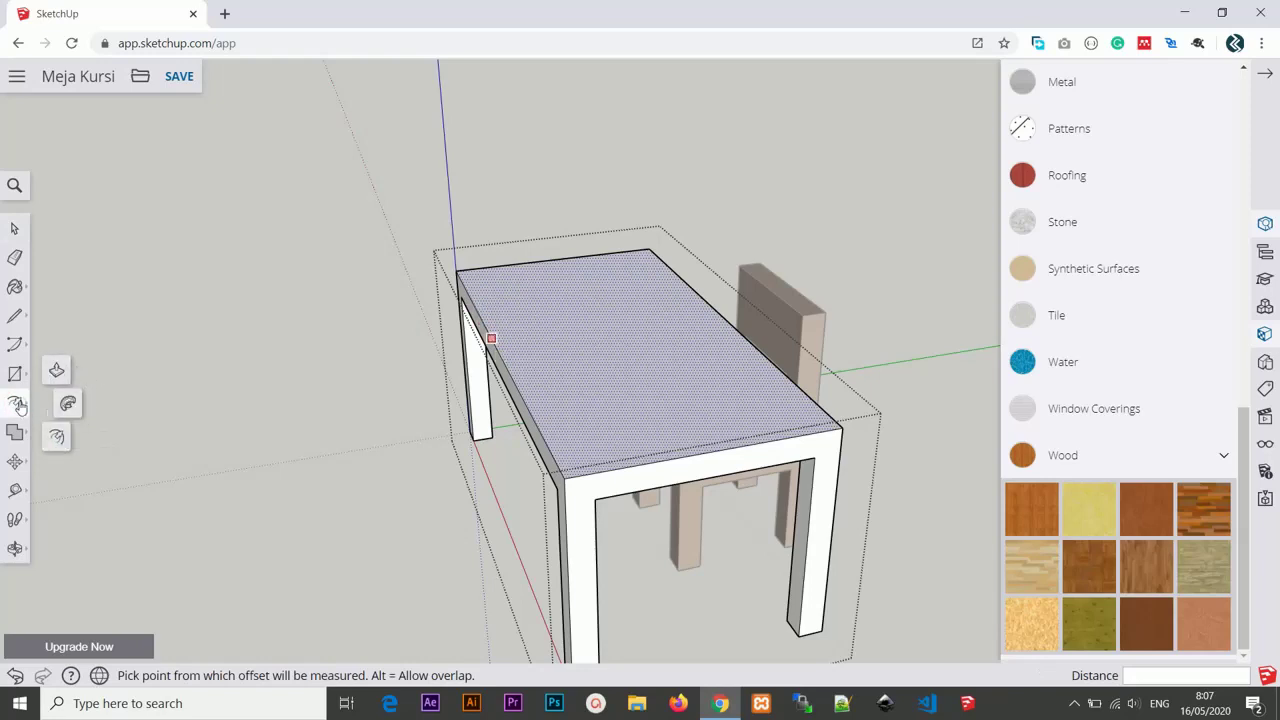
left_click(56, 371)
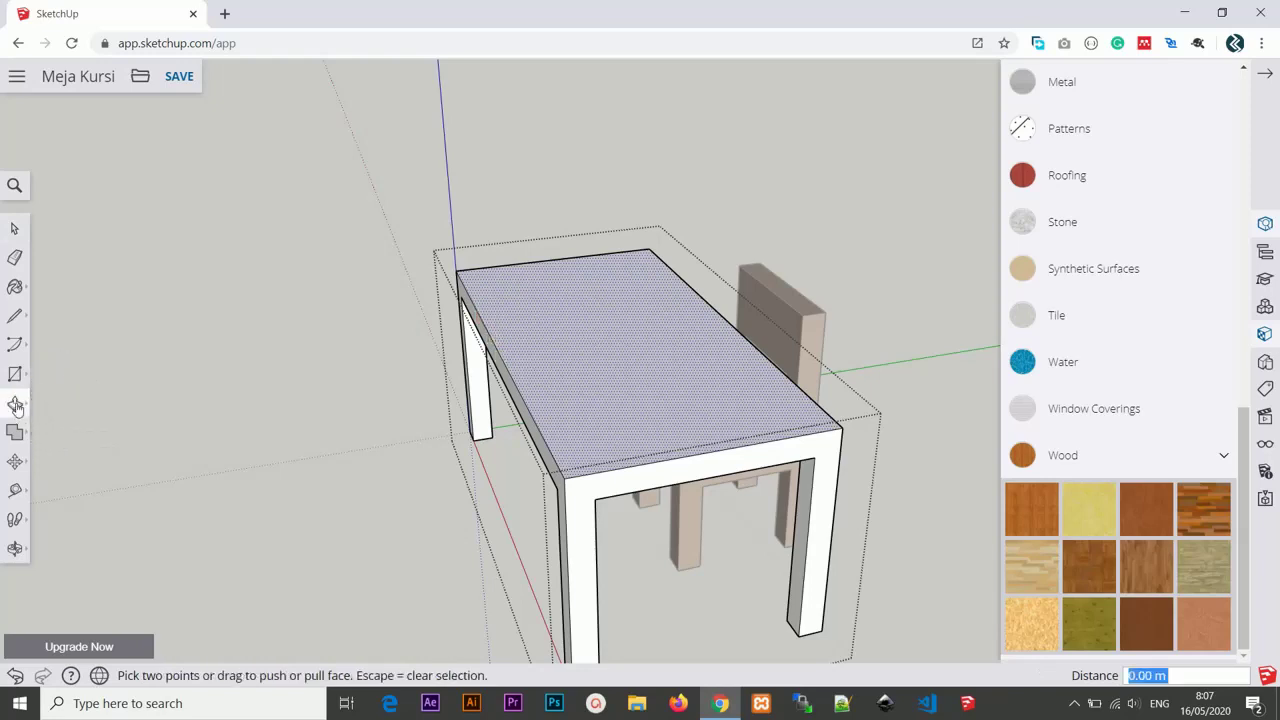
key("Escape")
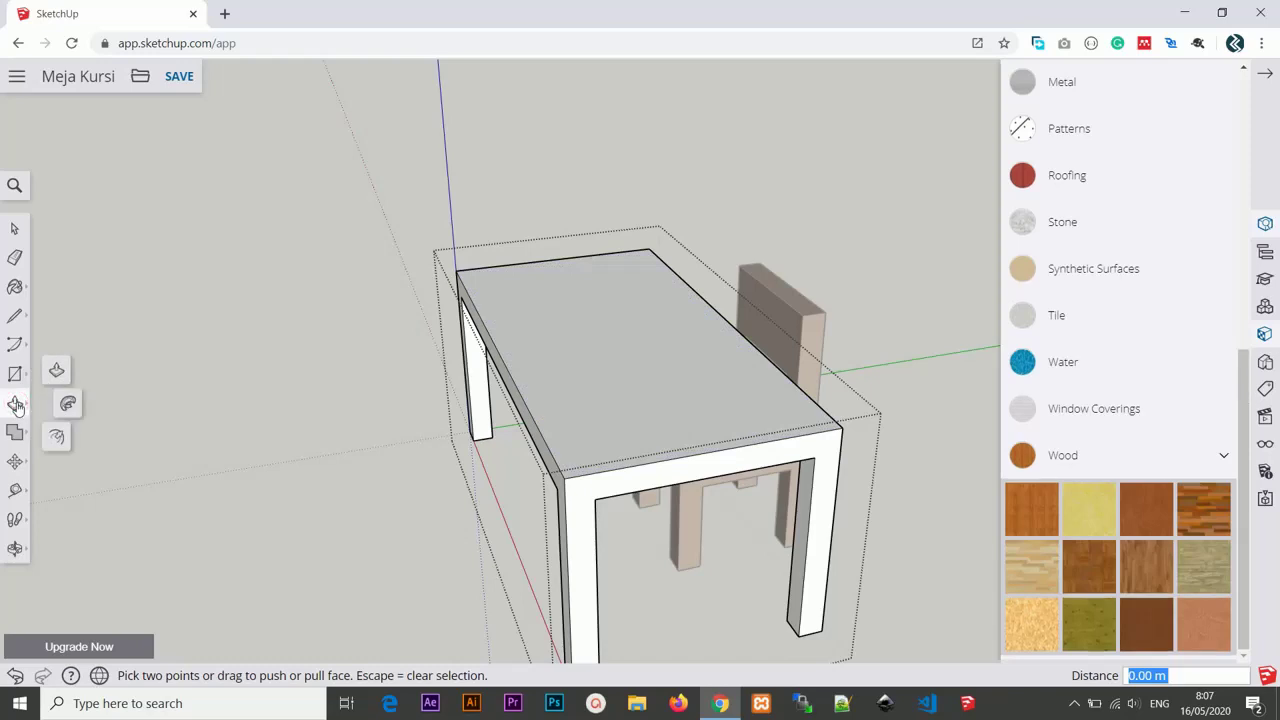
left_click(58, 439)
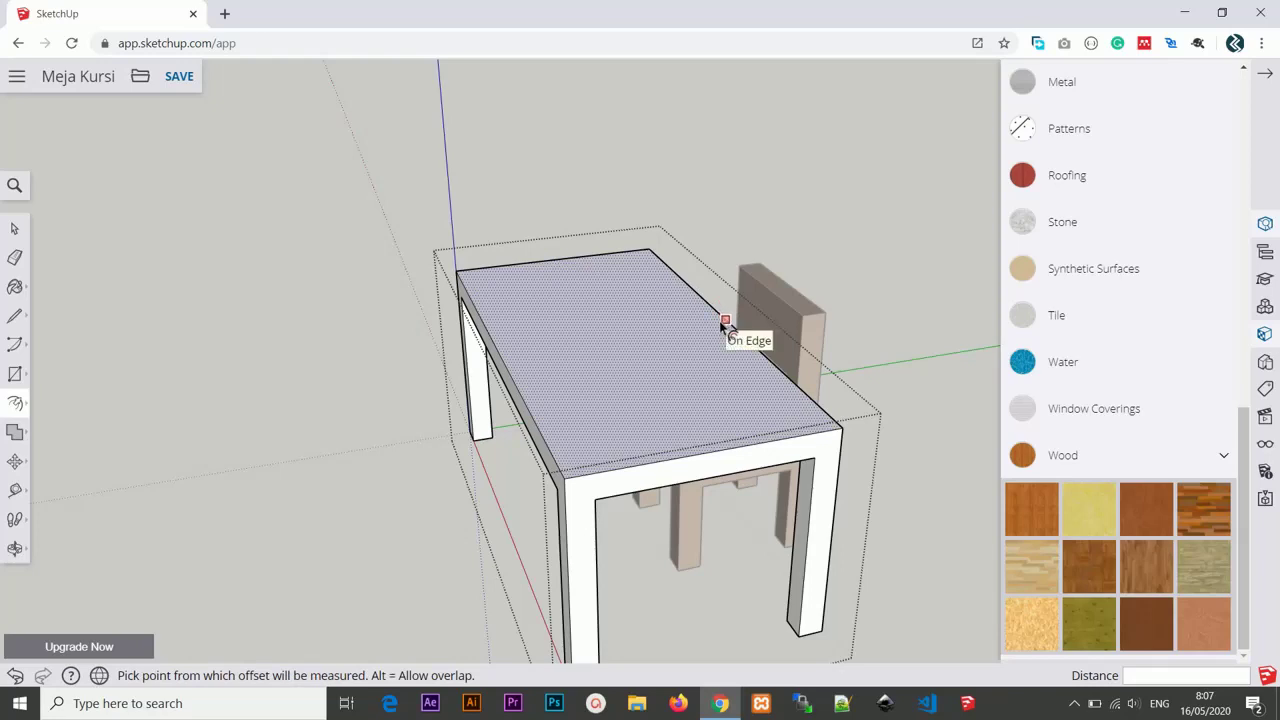
left_click(722, 323)
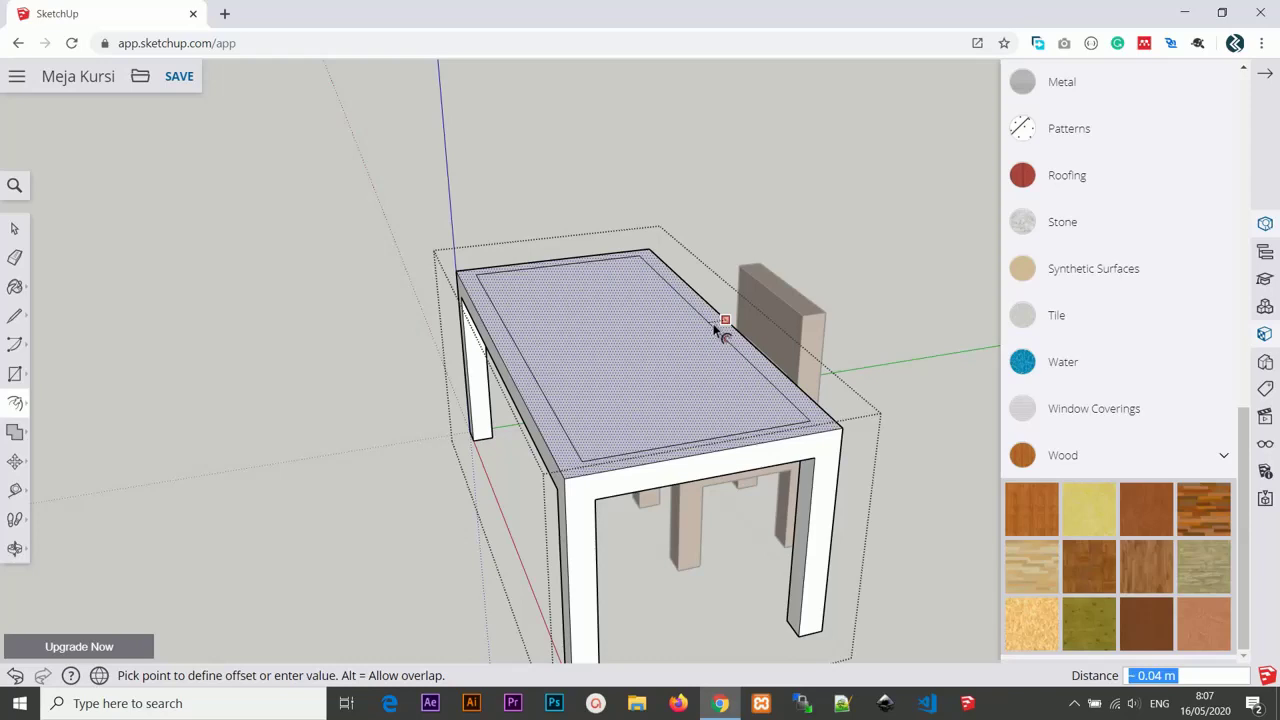
type("5c")
type("m")
key("Return")
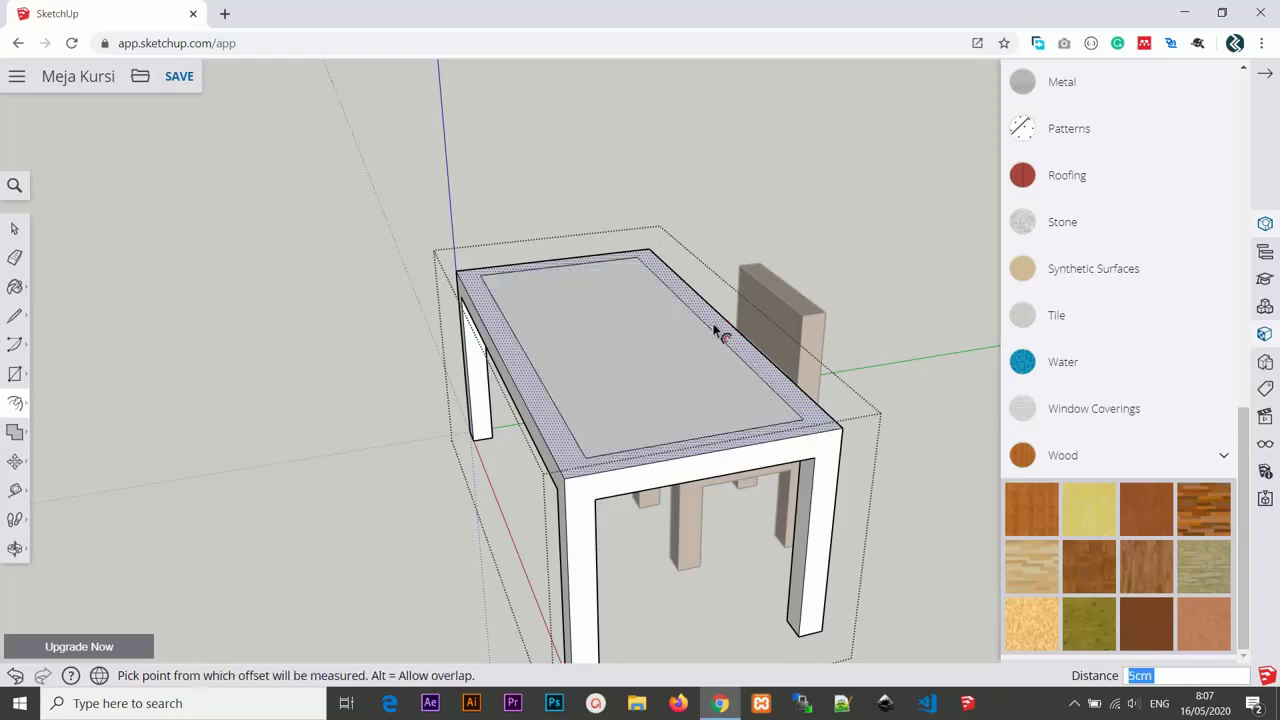
Step: Exit the table group with the Select tool and select the whole table
key("o")
left_click_drag(363, 334, 541, 497)
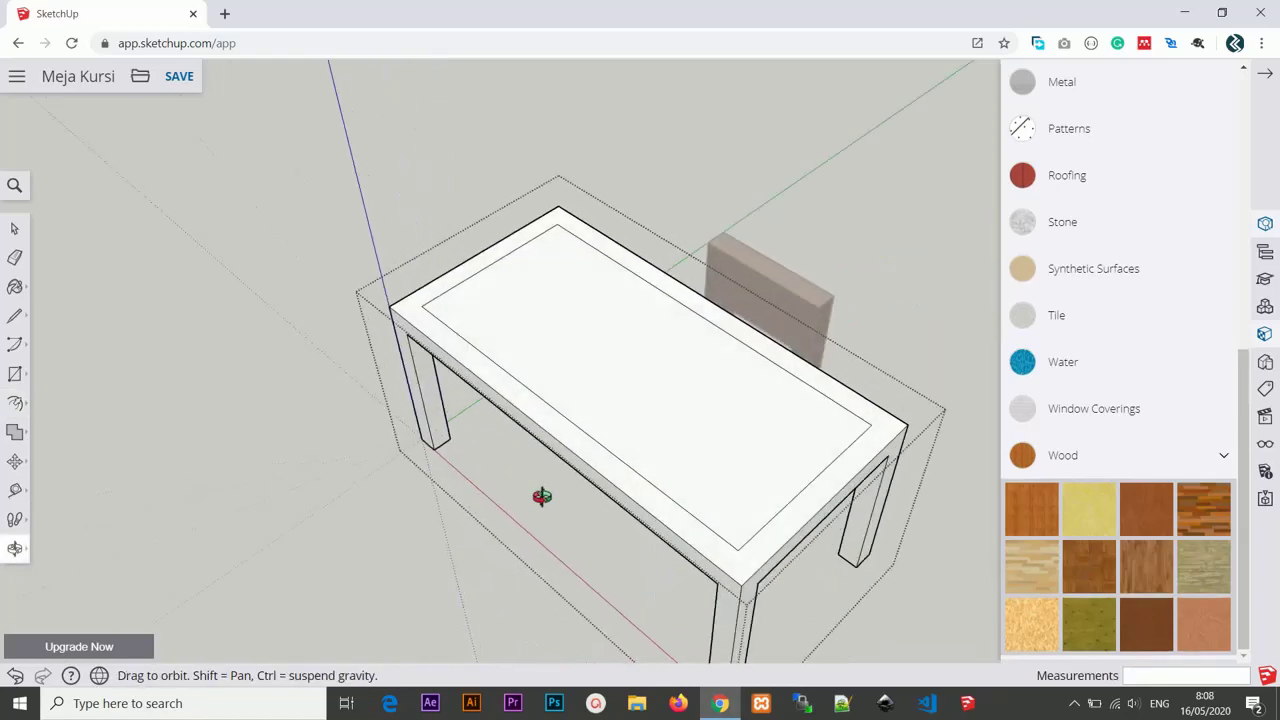
key("f")
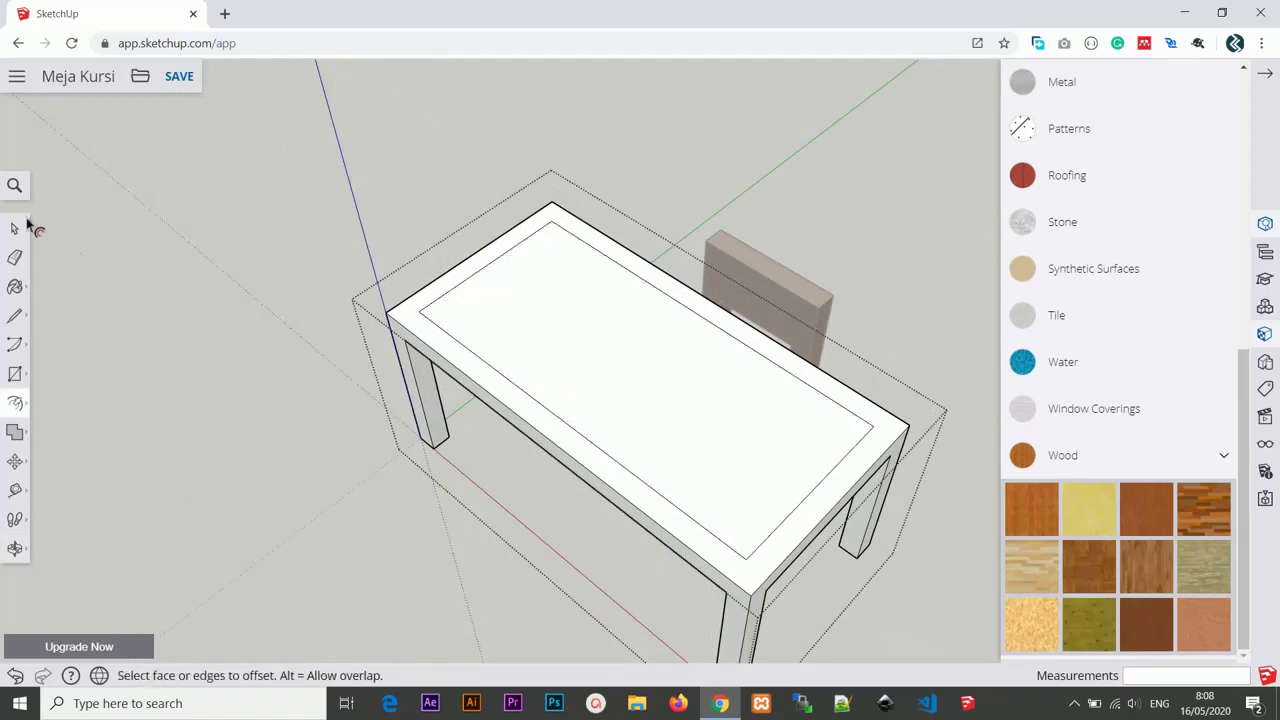
left_click(15, 228)
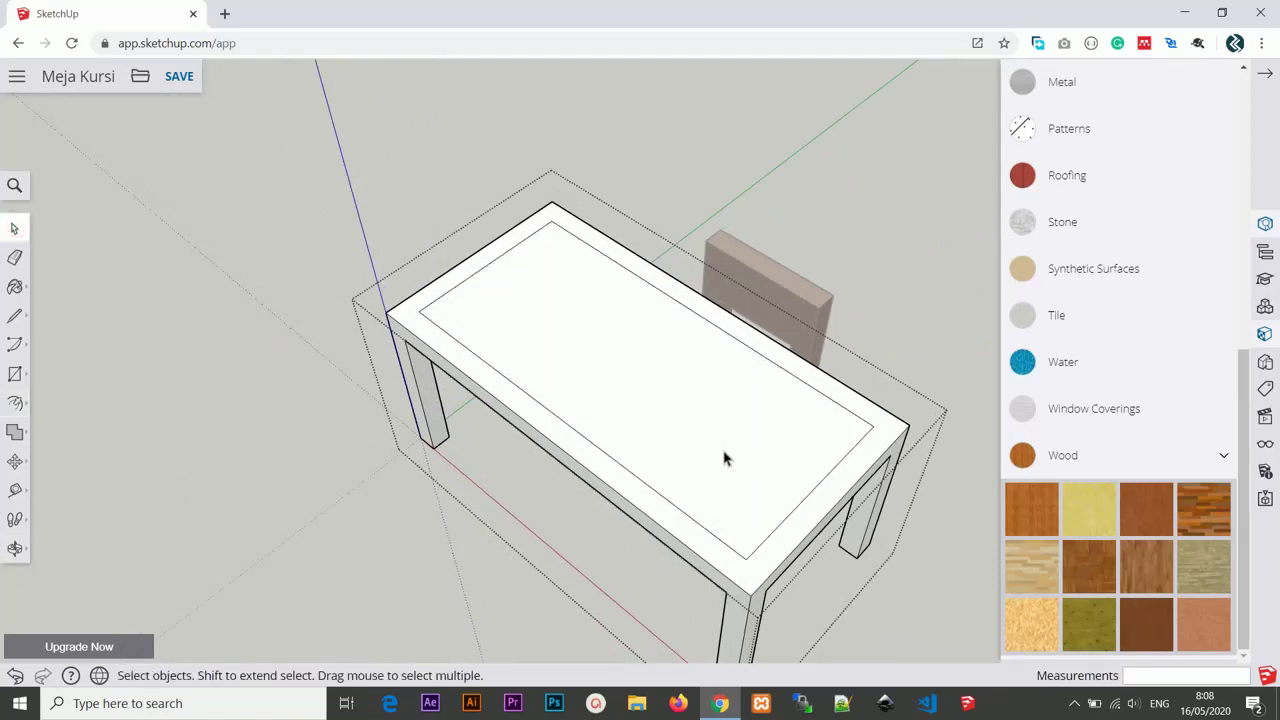
mouse_move(724, 458)
middle_mouse_down()
mouse_move(614, 414)
mouse_move(631, 423)
middle_mouse_up()
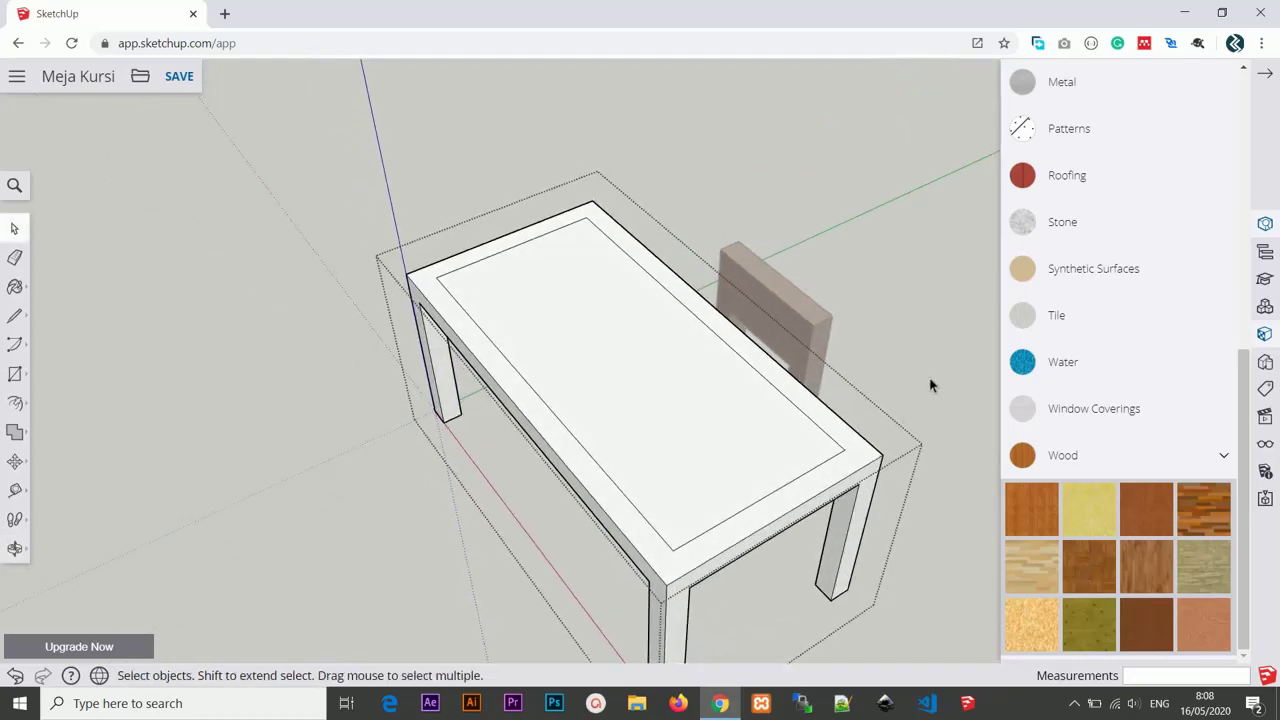
scroll(1120, 340, "up", 1)
scroll(1122, 348, "up", 2)
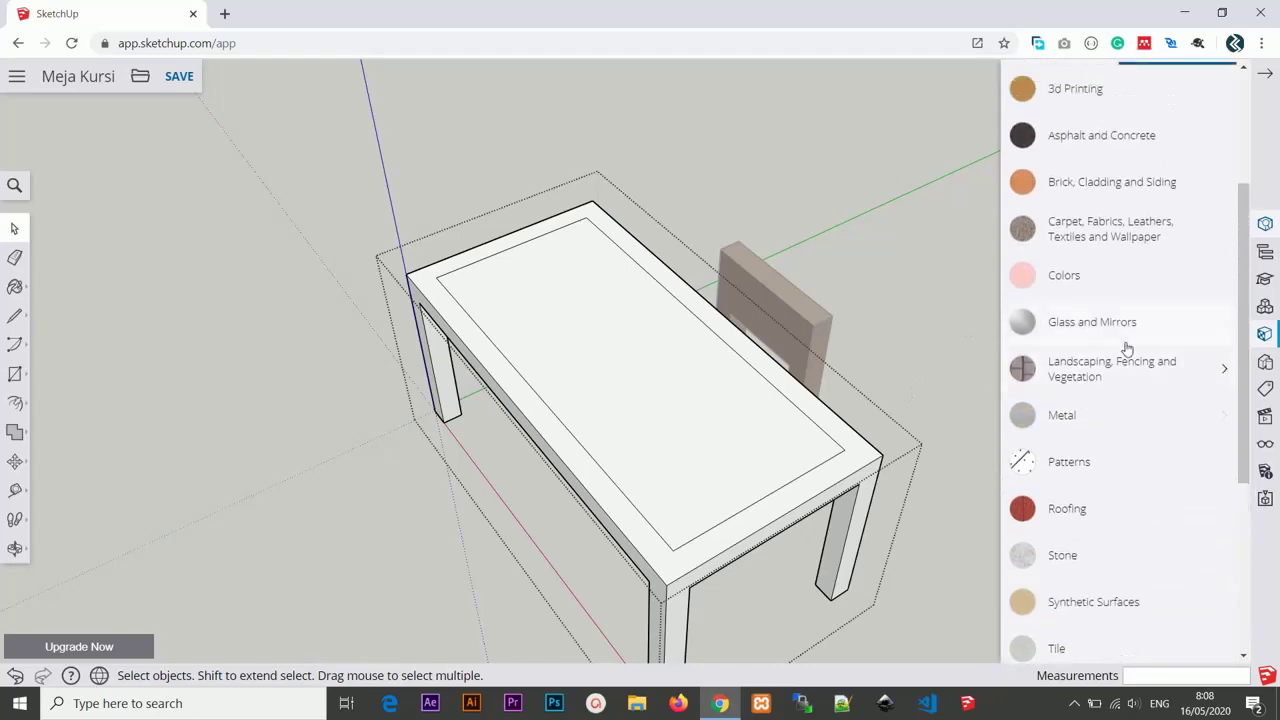
left_click(891, 364)
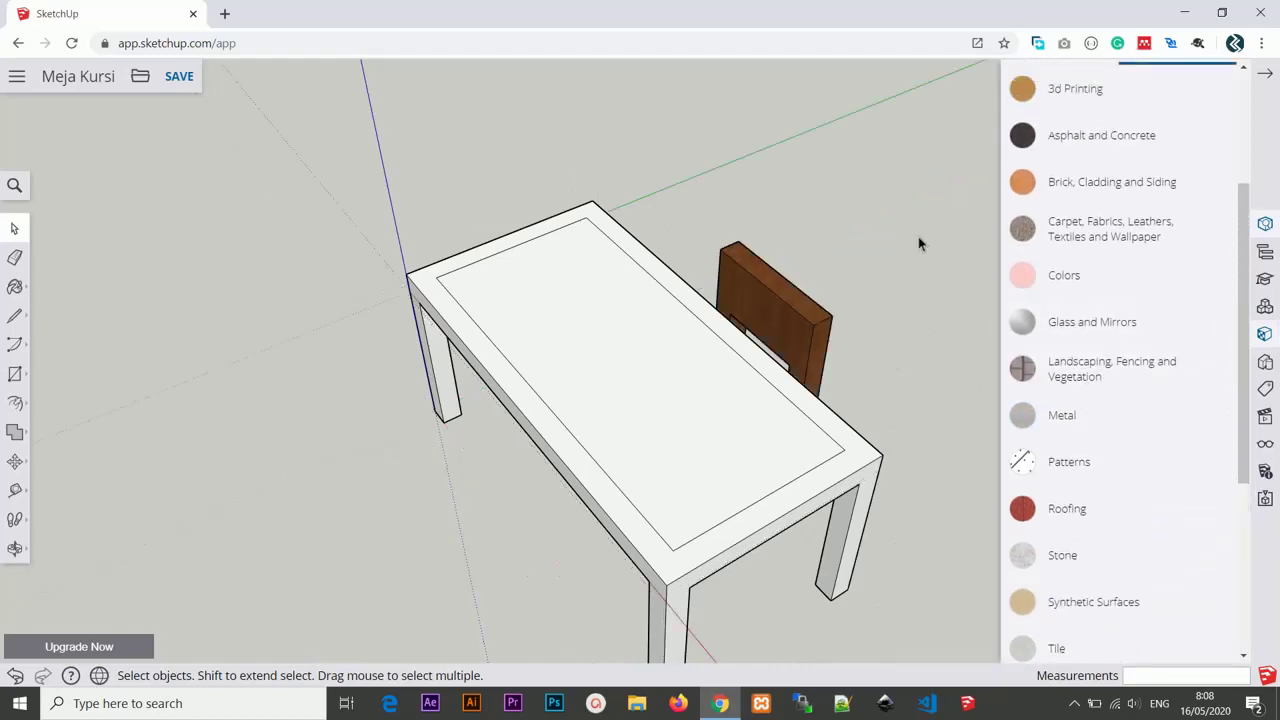
left_click(875, 453)
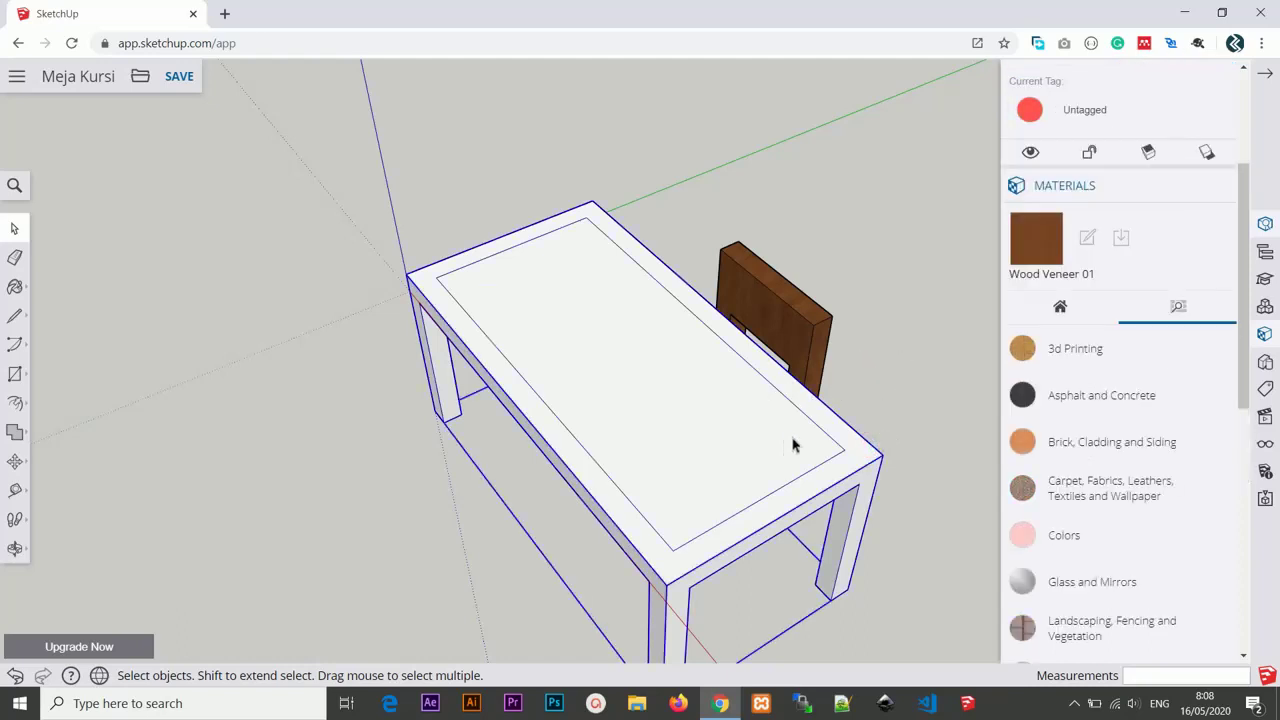
Step: Paint the desk with a brown wood texture, then open the desk group for editing
mouse_move(815, 424)
middle_mouse_down()
mouse_move(686, 323)
mouse_move(728, 368)
middle_mouse_up()
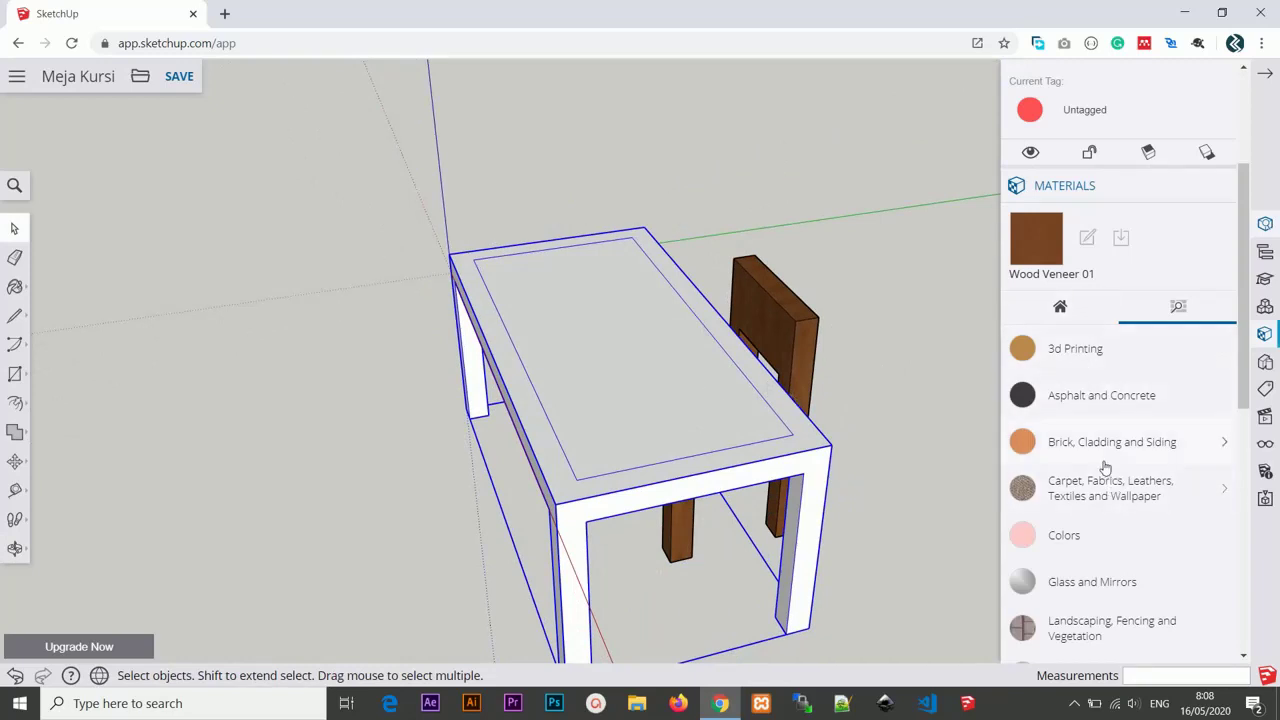
scroll(1122, 490, "down", 5)
left_click(1122, 490)
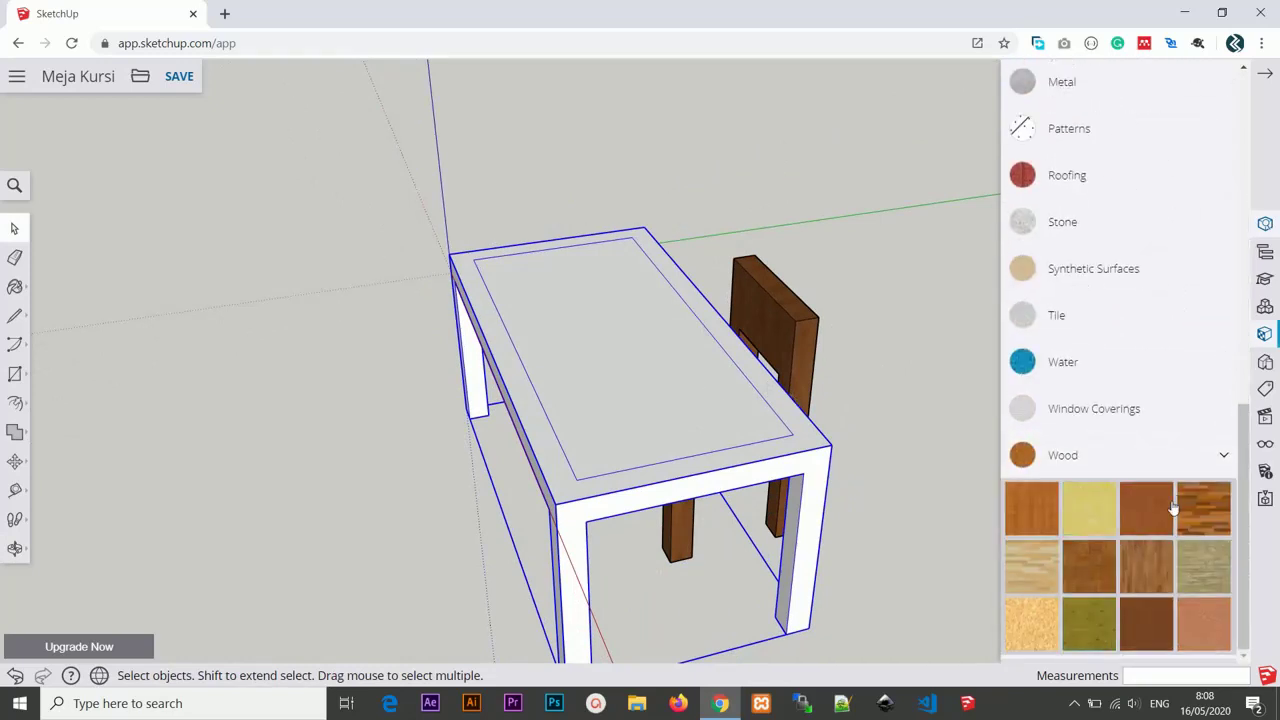
left_click(1166, 510)
left_click(645, 402)
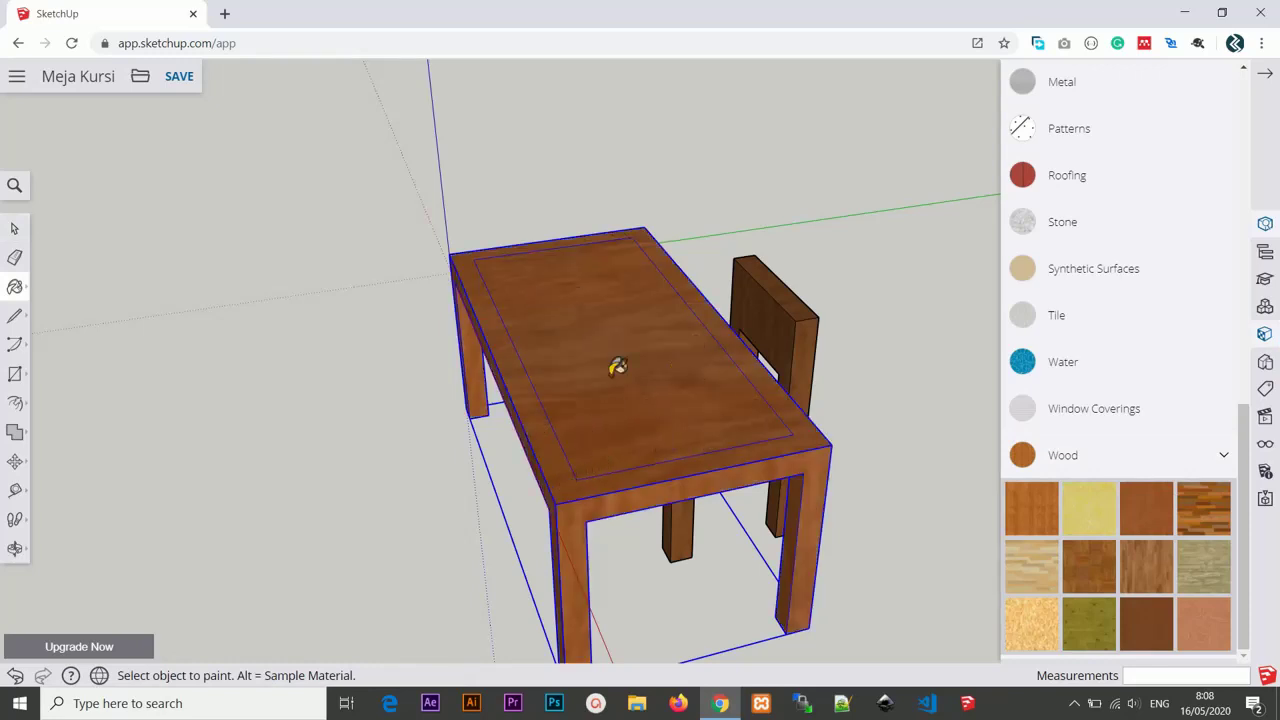
left_click(15, 232)
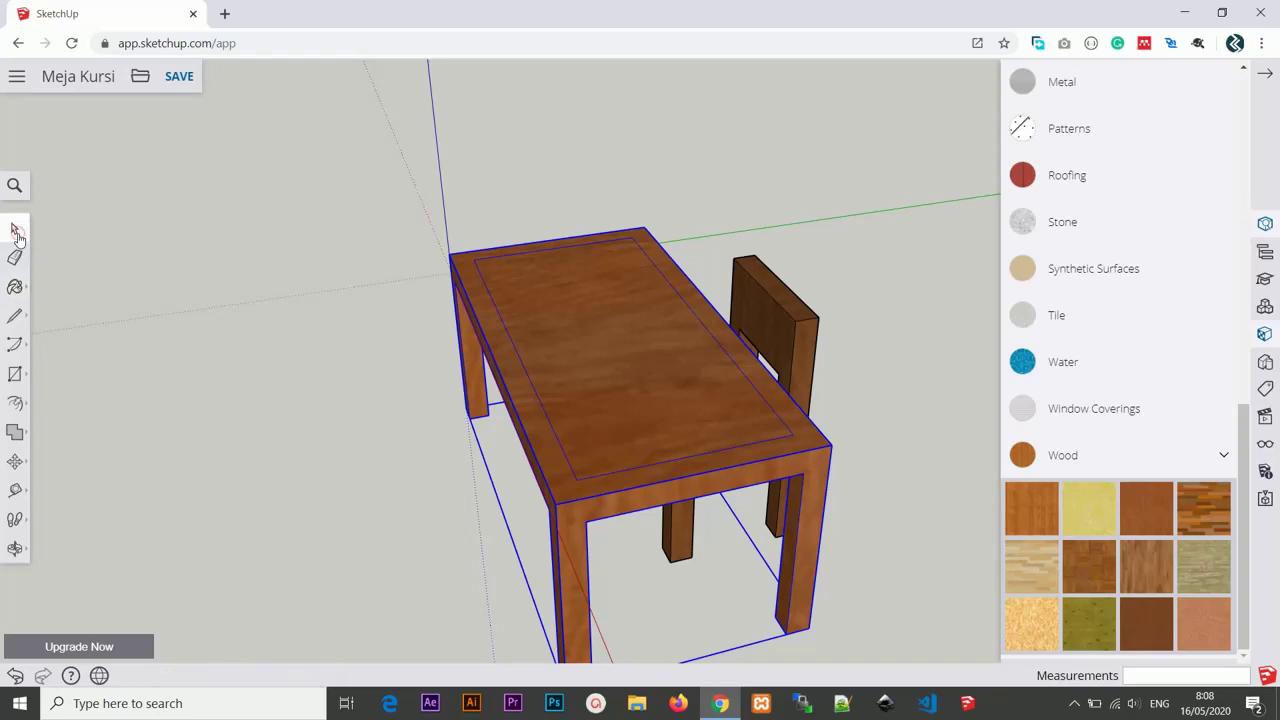
double_click(595, 323)
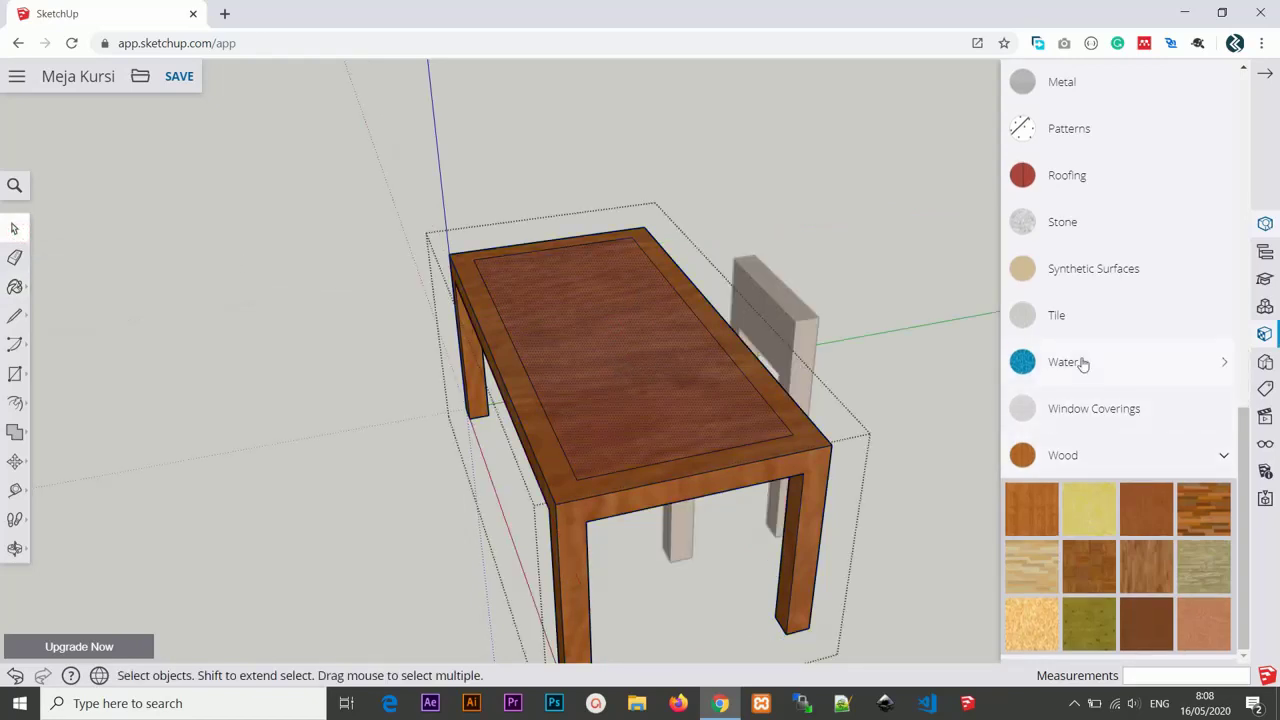
Step: Paint the desk-top inset with the blue glass swatch from Glass and Mirrors
scroll(1100, 350, "up", 3)
scroll(1125, 395, "up", 1)
scroll(1129, 403, "up", 2)
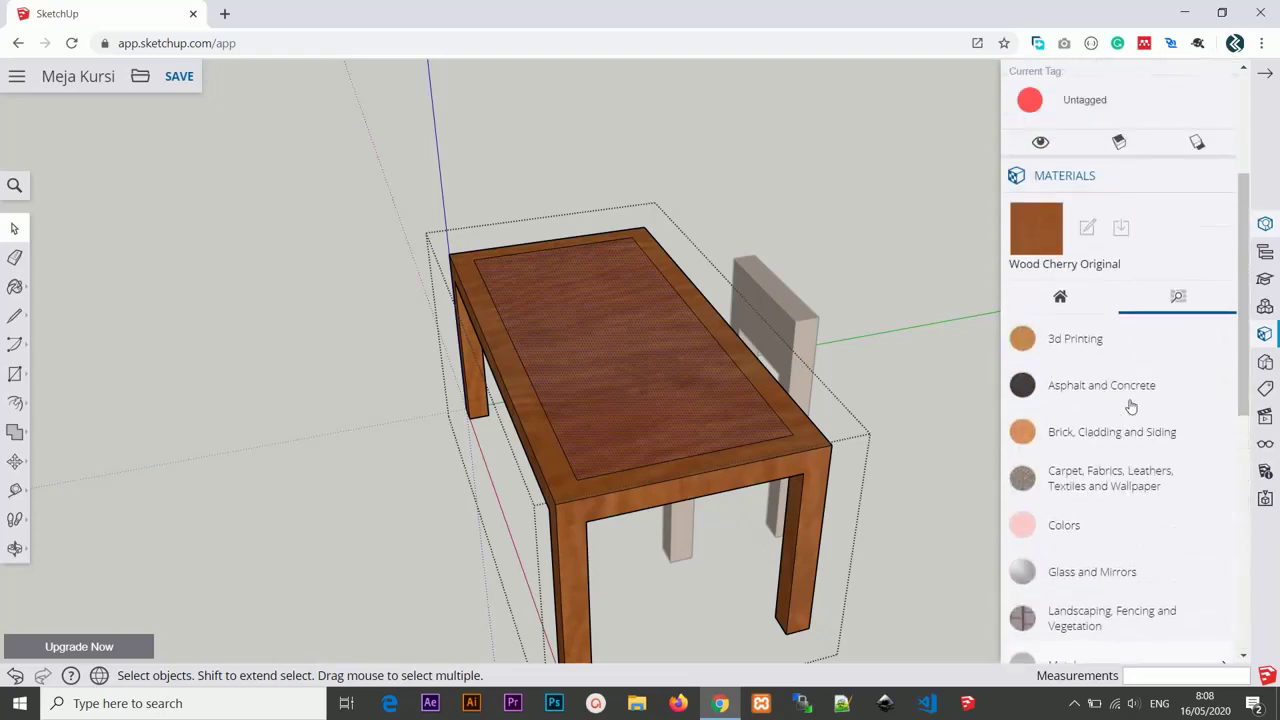
scroll(1130, 405, "down", 2)
scroll(1130, 405, "down", 3)
left_click(1111, 245)
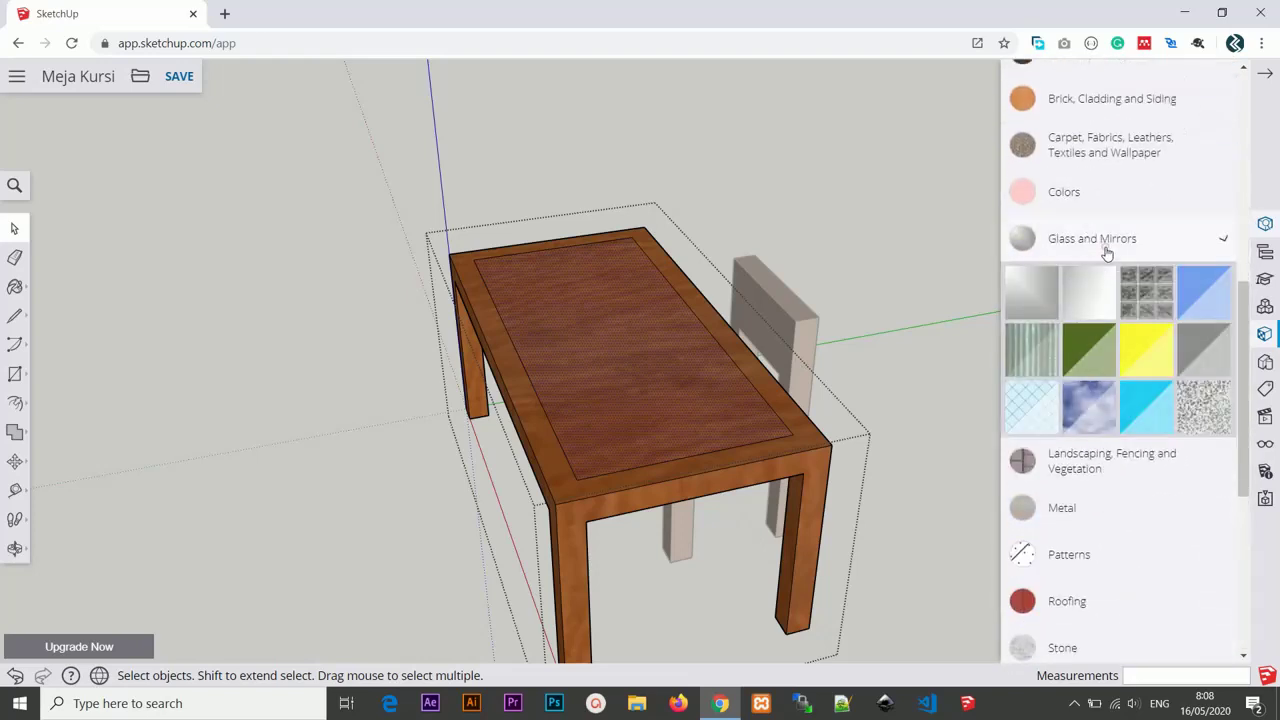
left_click(1213, 288)
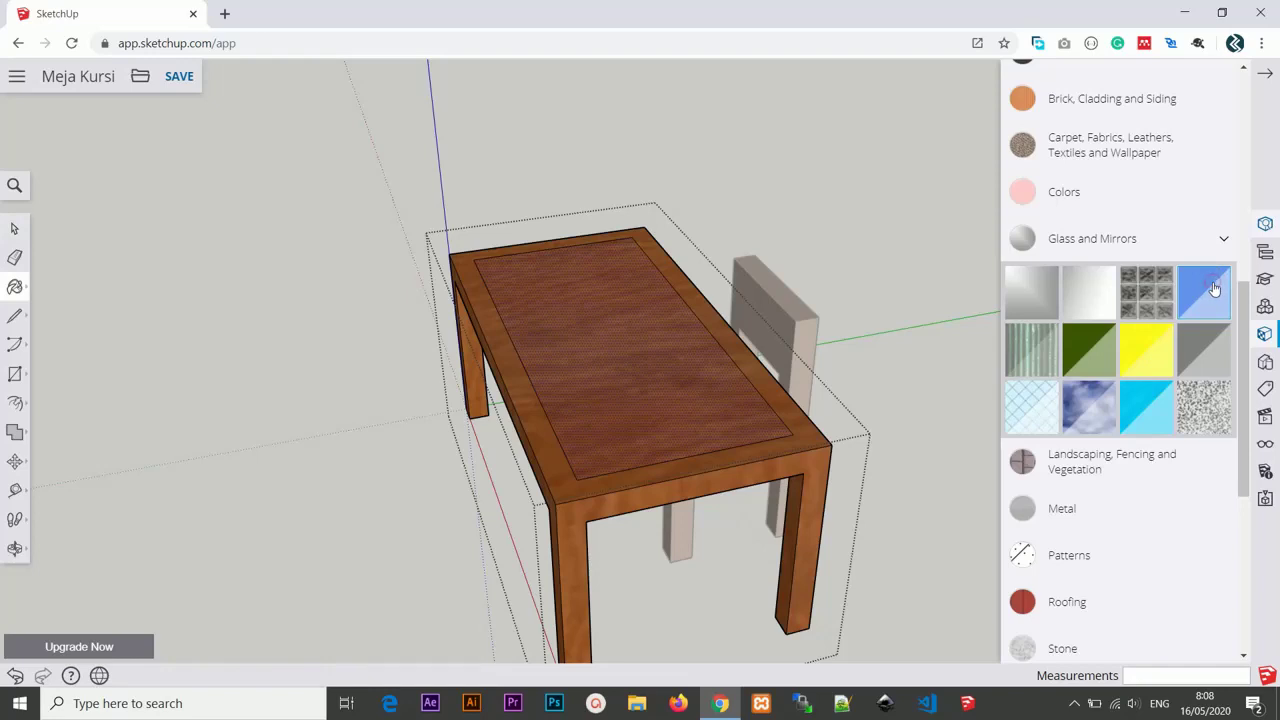
left_click(615, 345)
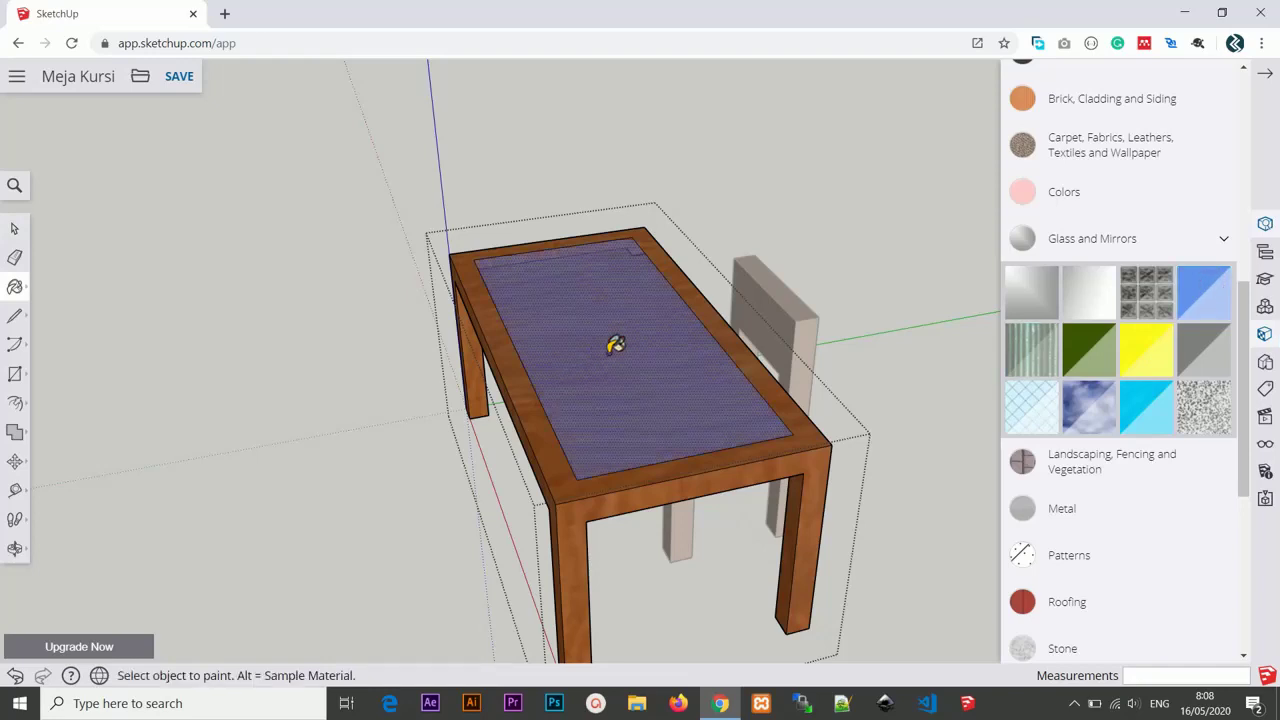
left_click(14, 229)
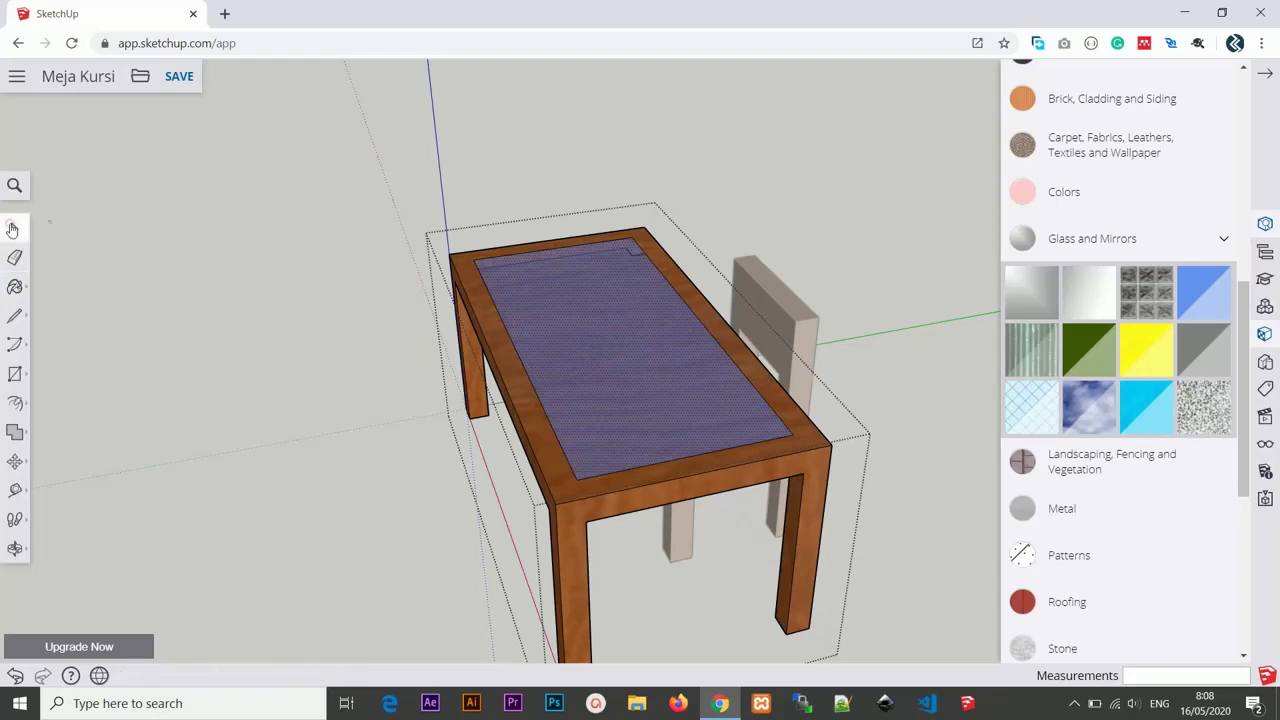
Step: Exit the desk group and zoom and orbit over the desk top
left_click(777, 206)
mouse_move(774, 197)
middle_mouse_down()
mouse_move(597, 291)
mouse_move(608, 266)
middle_mouse_up()
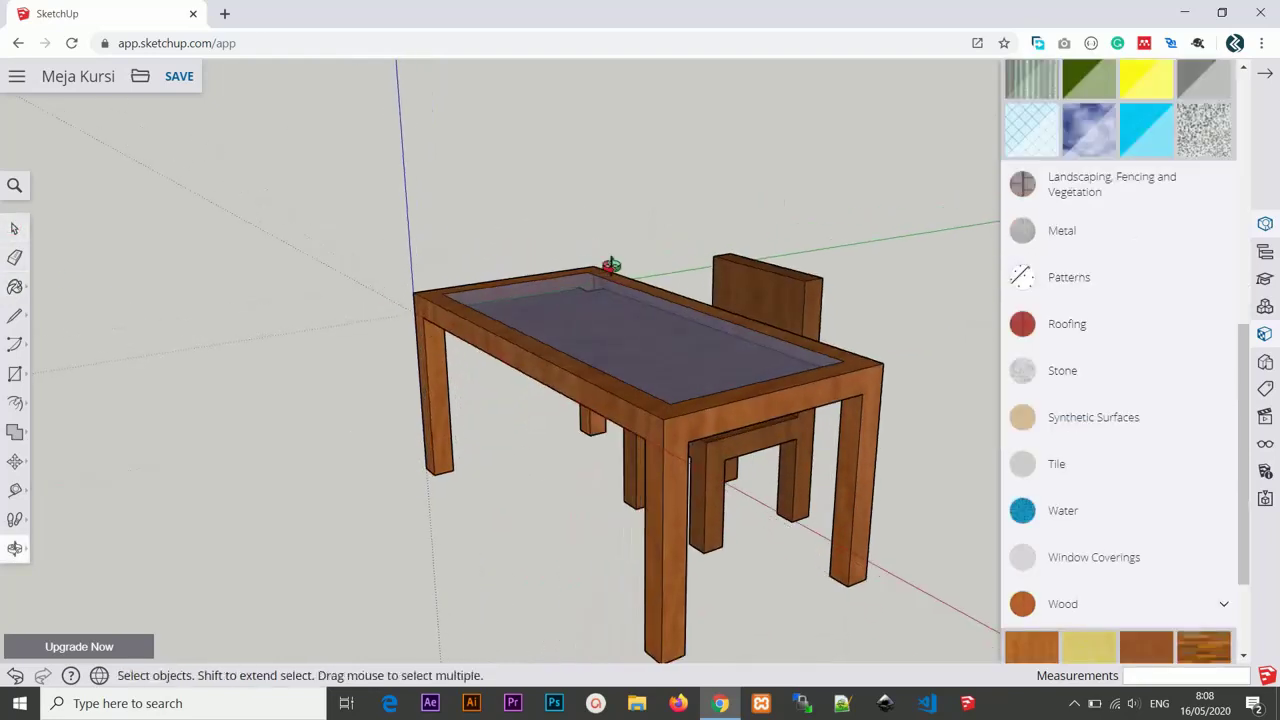
scroll(634, 297, "up", 2)
scroll(652, 338, "up", 2)
scroll(639, 346, "up", 2)
middle_click_drag(639, 352, 586, 457)
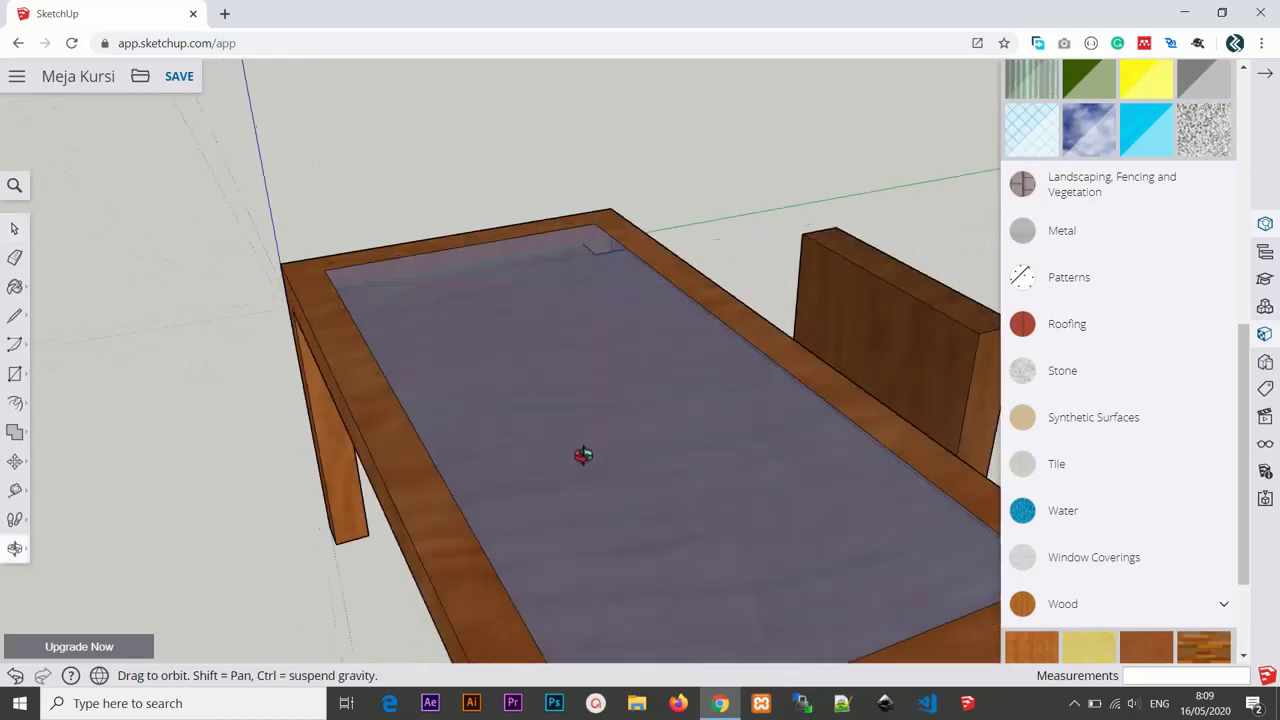
scroll(609, 457, "down", 2)
scroll(729, 515, "down", 2)
scroll(731, 530, "down", 1)
Step: Orbit to low front views, then back up to see the blue glass desk top
middle_click_drag(731, 531, 599, 308)
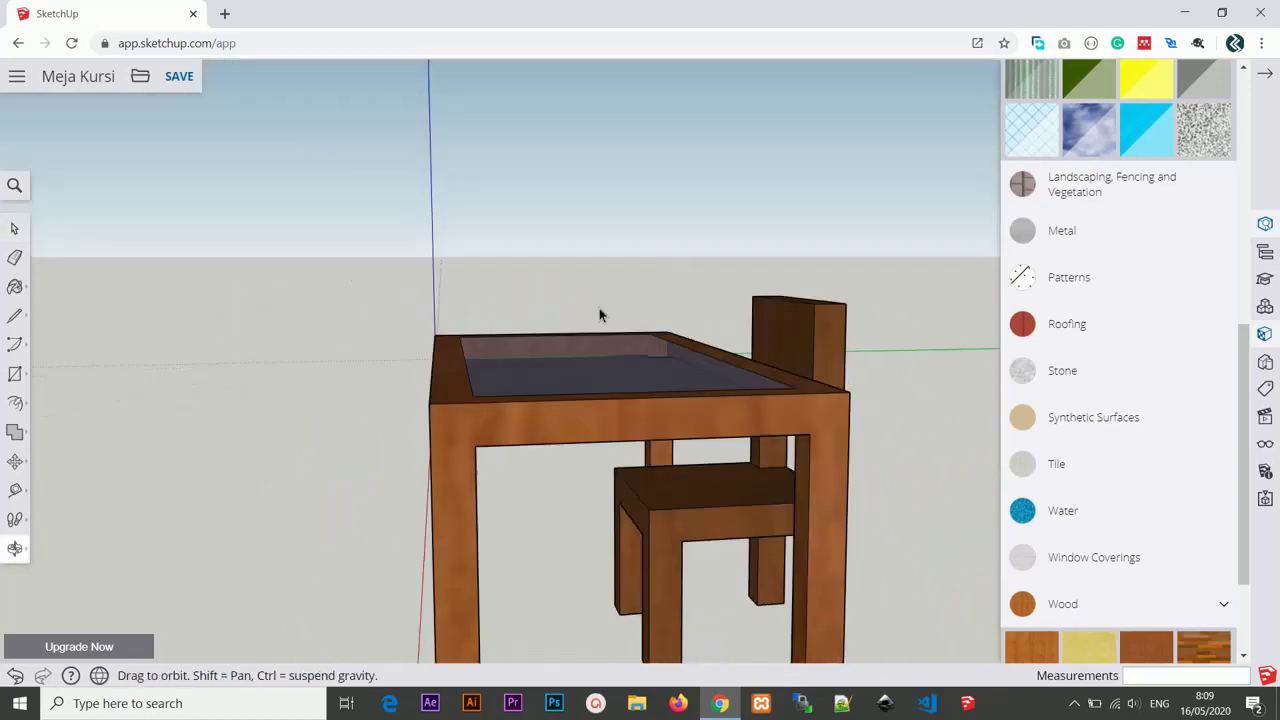
scroll(688, 437, "down", 2)
middle_click_drag(731, 334, 600, 491)
mouse_move(465, 452)
middle_mouse_down()
mouse_move(606, 423)
mouse_move(643, 331)
middle_mouse_up()
mouse_move(618, 462)
middle_mouse_down()
mouse_move(740, 427)
mouse_move(791, 434)
mouse_move(674, 523)
middle_mouse_up()
middle_click_drag(760, 465, 600, 423)
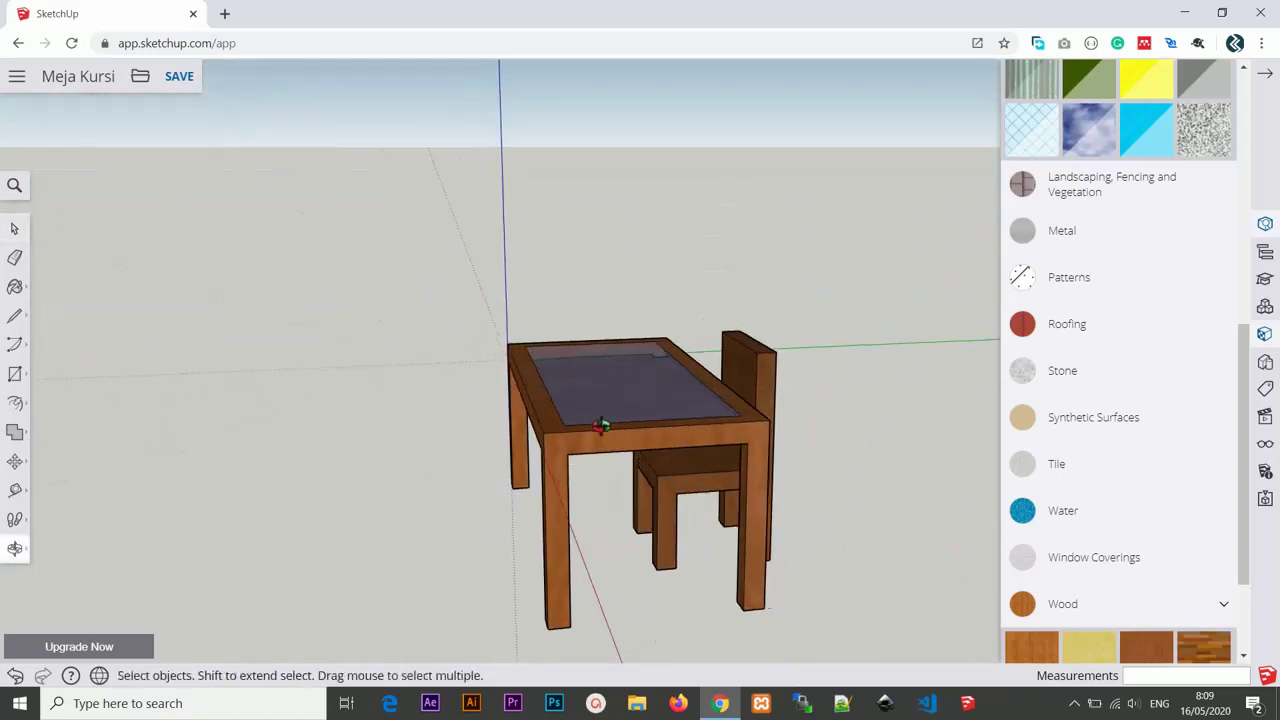
Step: Browse the Stone, Roofing and Patterns material collections without applying any
left_click(1108, 373)
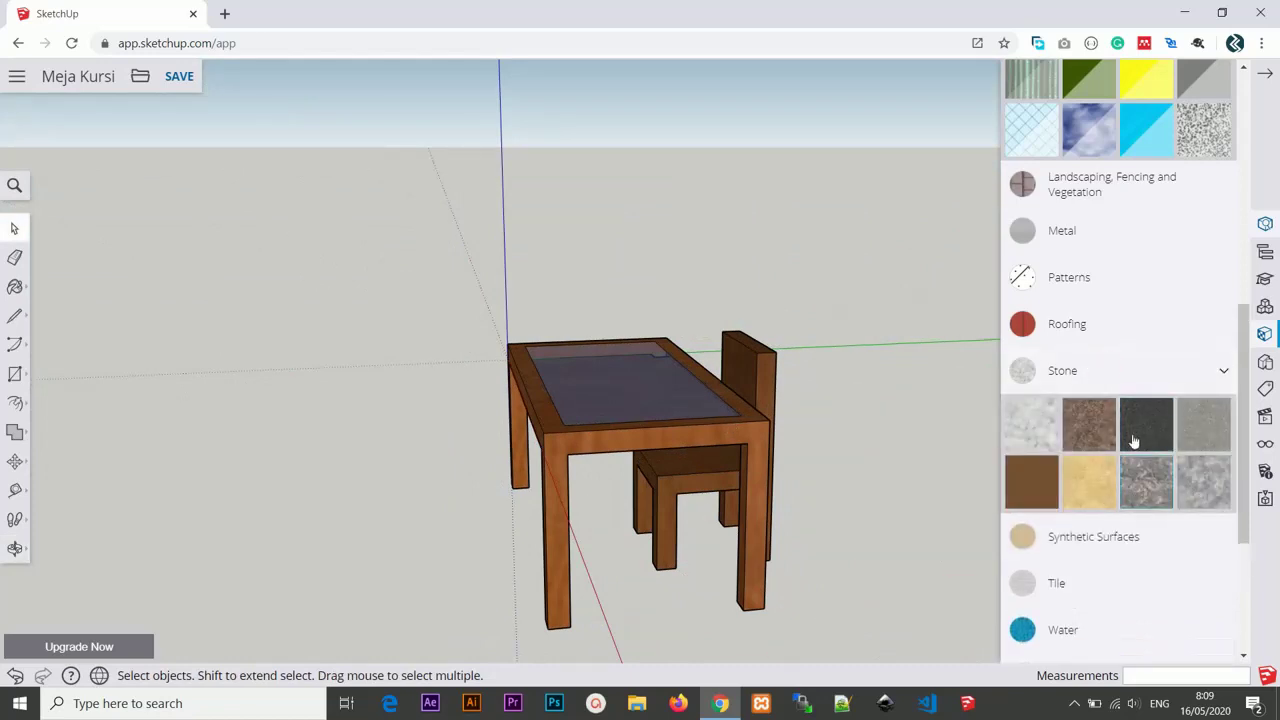
left_click(1097, 323)
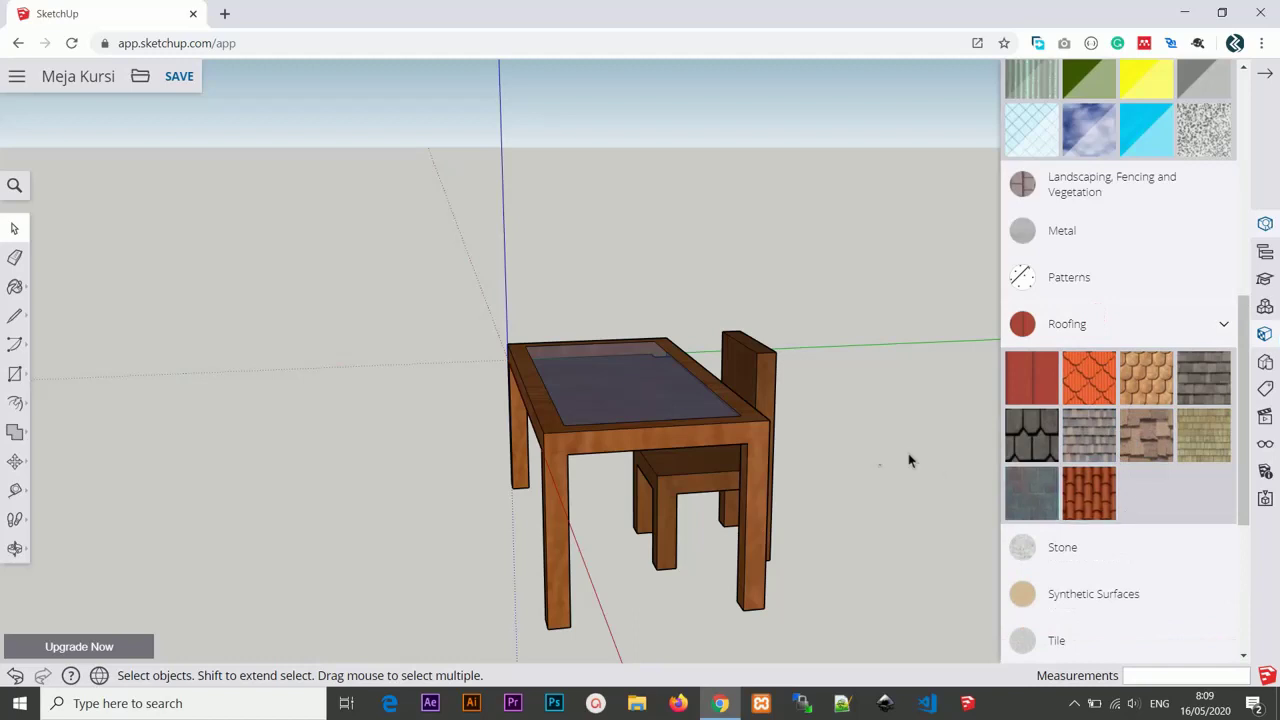
mouse_move(908, 455)
middle_mouse_down()
mouse_move(608, 466)
mouse_move(680, 470)
middle_mouse_up()
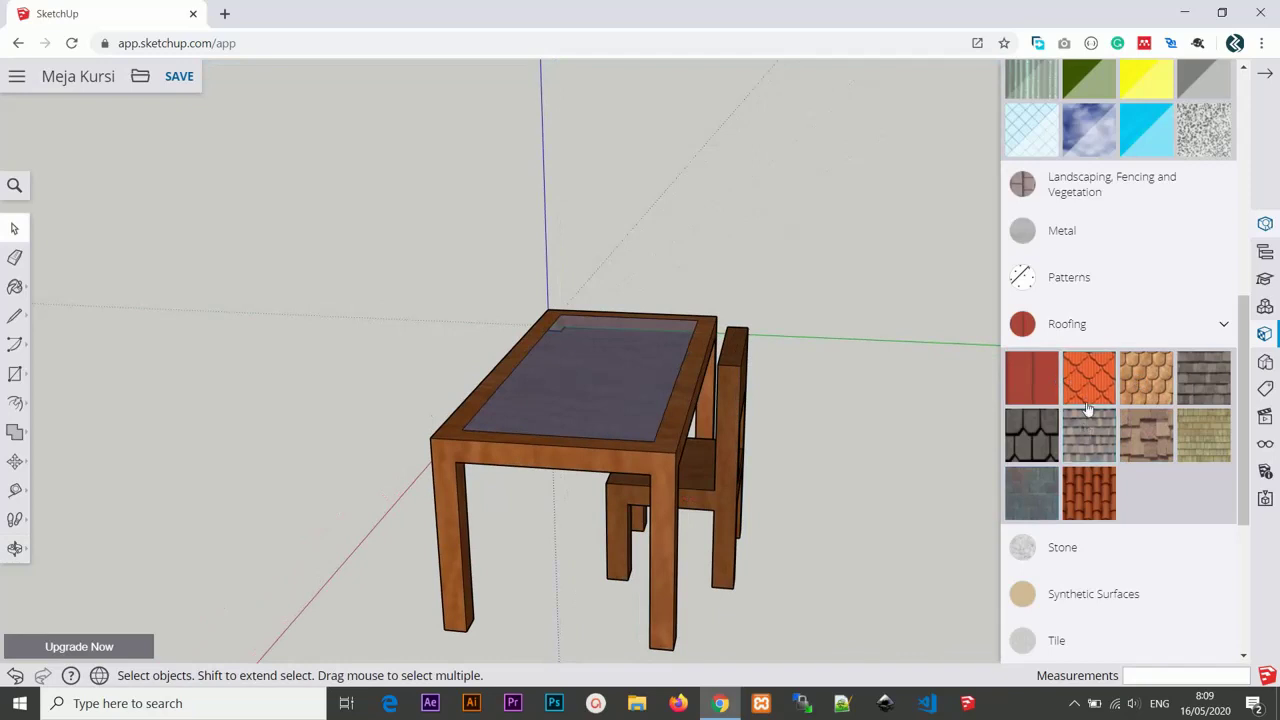
left_click(1123, 323)
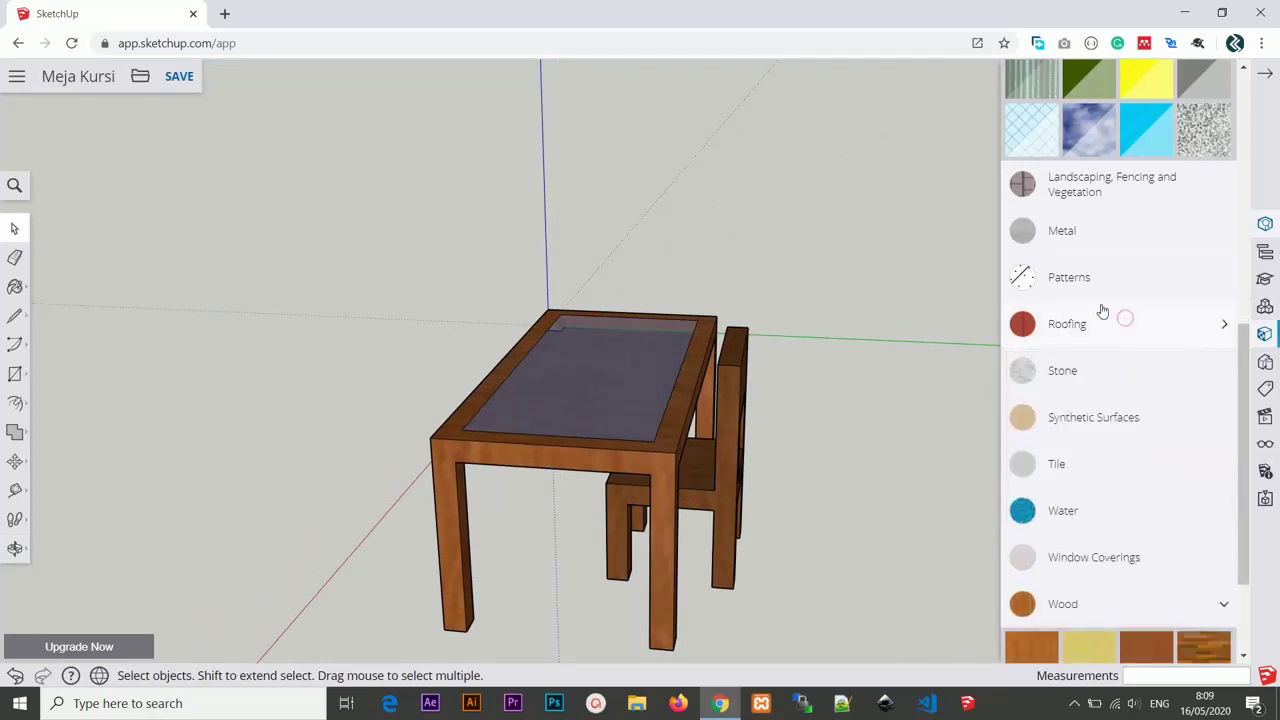
left_click(1095, 290)
left_click(1090, 278)
Step: Look through the Metal and Landscaping, Fencing and Vegetation materials, then collapse them
scroll(1096, 300, "up", 1)
left_click(1095, 312)
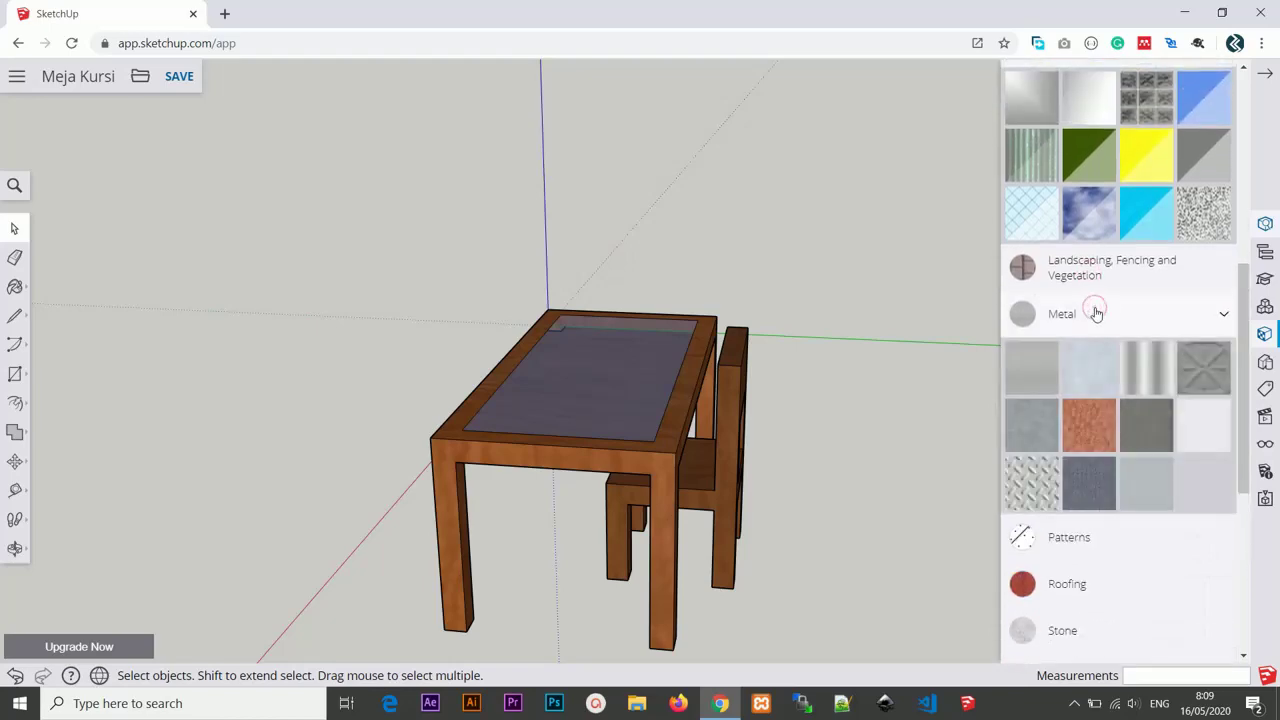
left_click(1094, 310)
left_click(1092, 276)
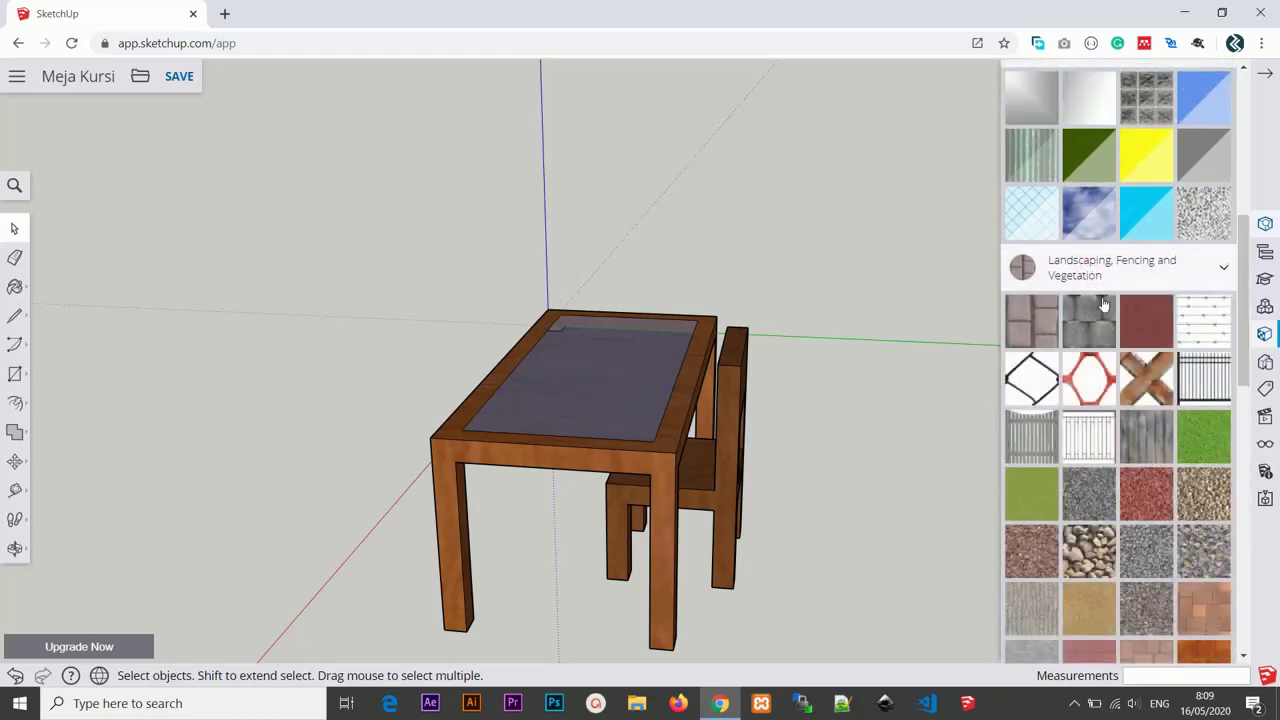
scroll(1158, 514, "down", 2)
scroll(1158, 514, "down", 1)
scroll(1158, 514, "down", 1)
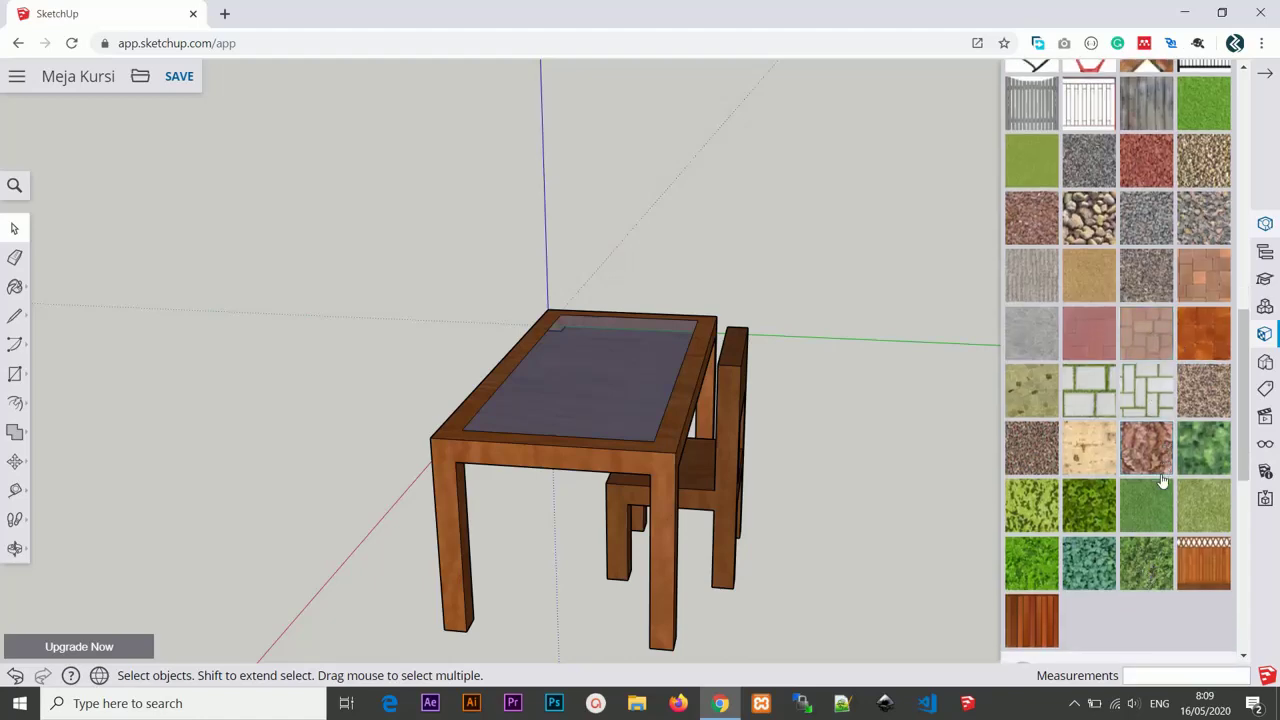
scroll(1140, 440, "up", 2)
scroll(1110, 380, "up", 3)
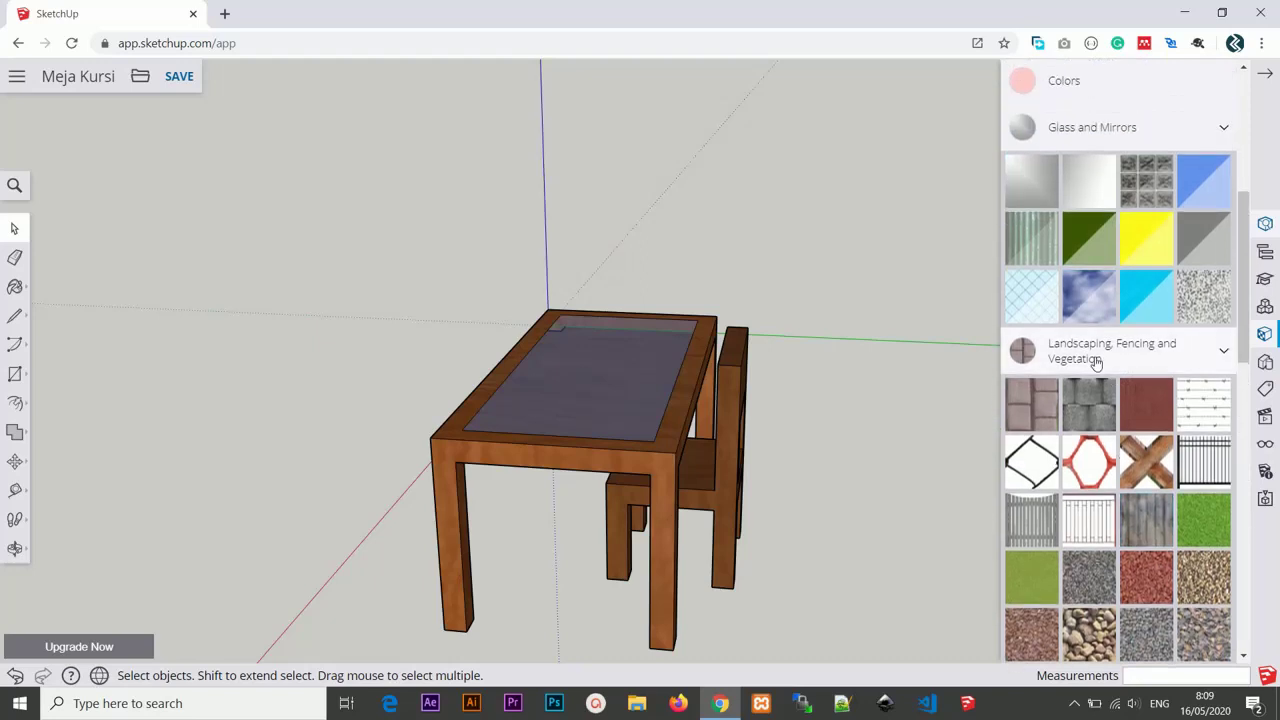
left_click(1095, 352)
Step: Collapse the Wood materials and reveal the taskbar's hidden icons
scroll(1104, 470, "down", 3)
left_click(1103, 455)
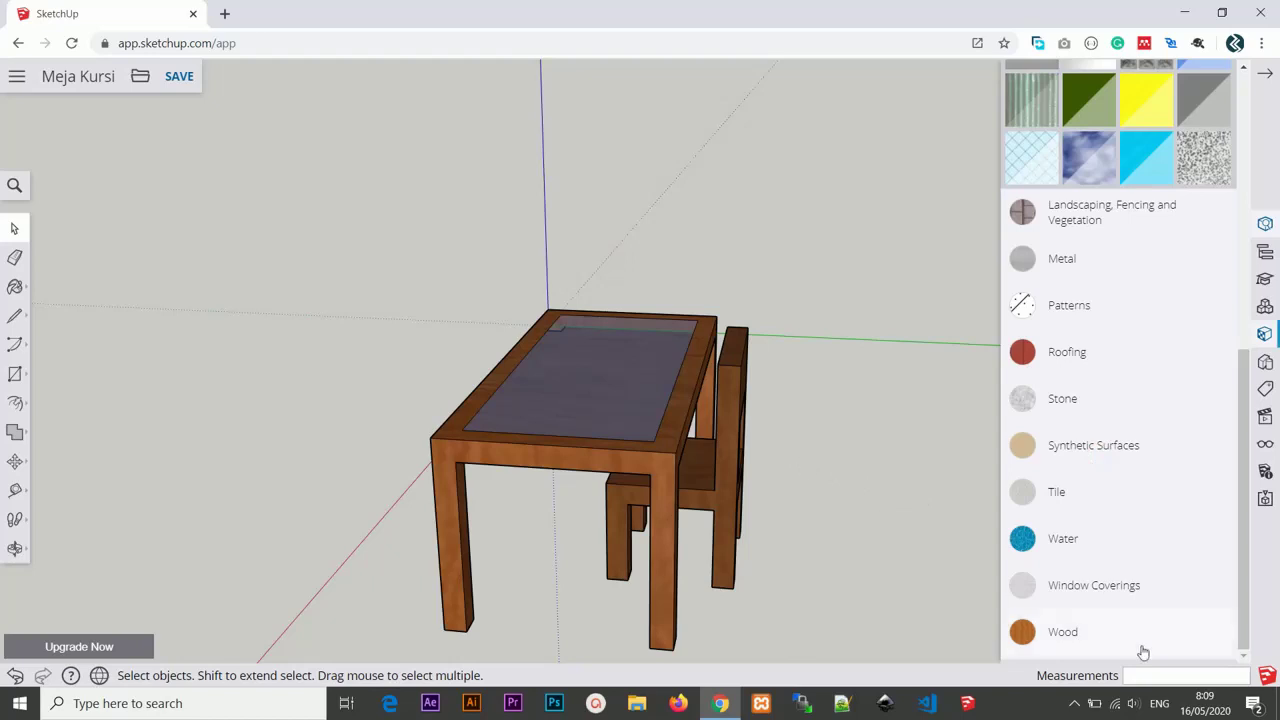
left_click(1076, 703)
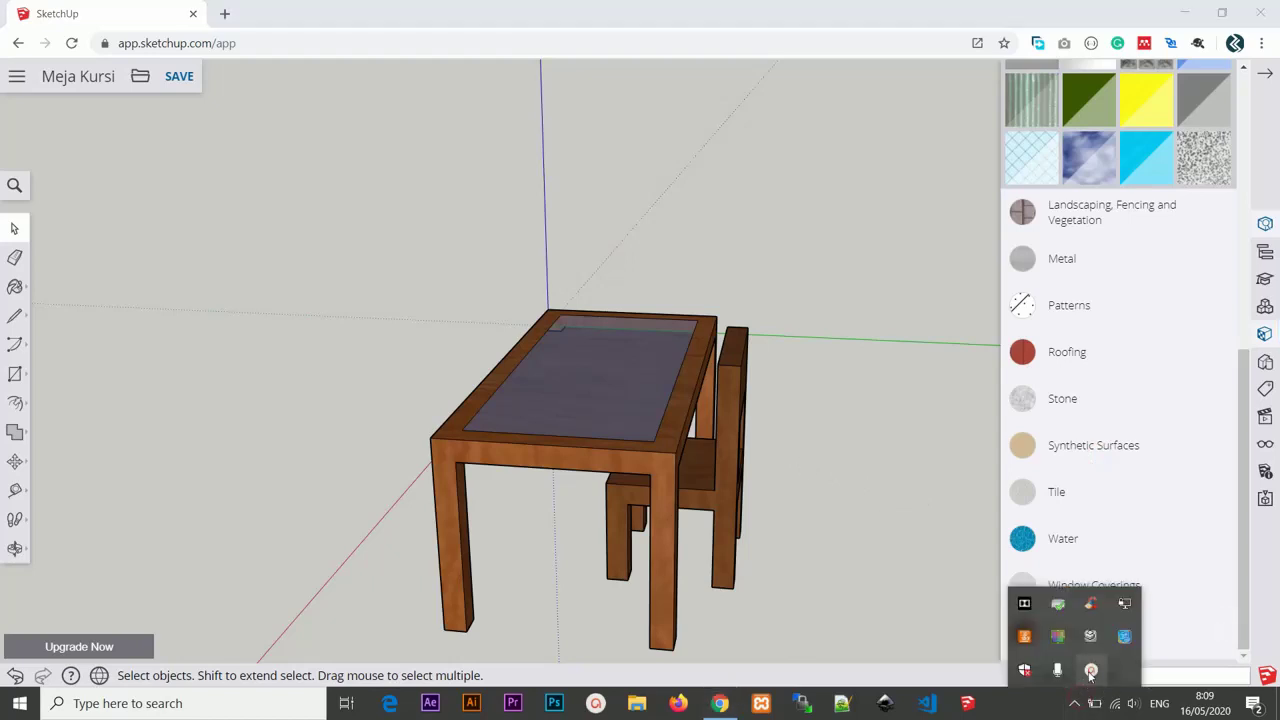